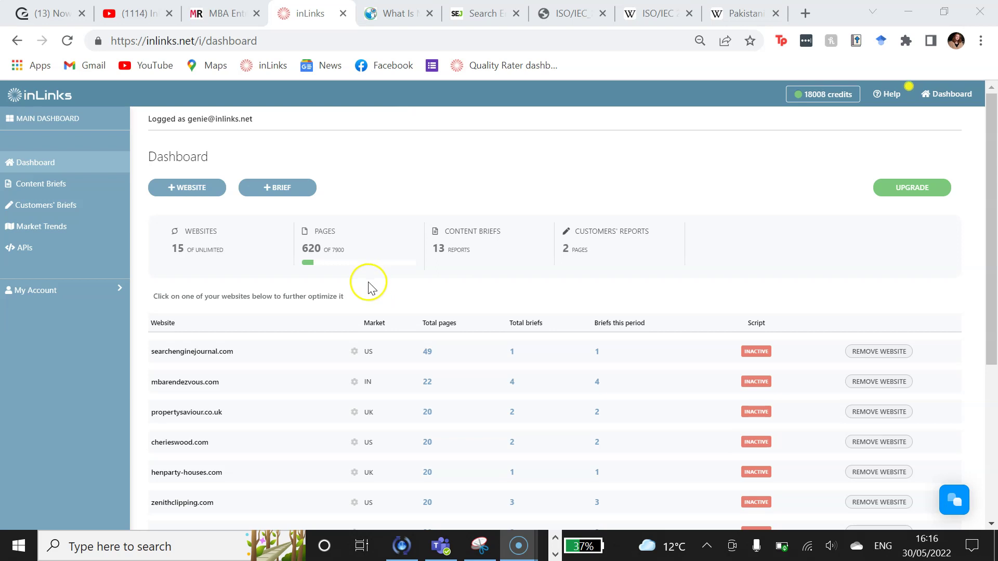
# Step: Open the searchenginejournal.com project from the dashboard and look over its list of top pages
pyautogui.click(224, 353)
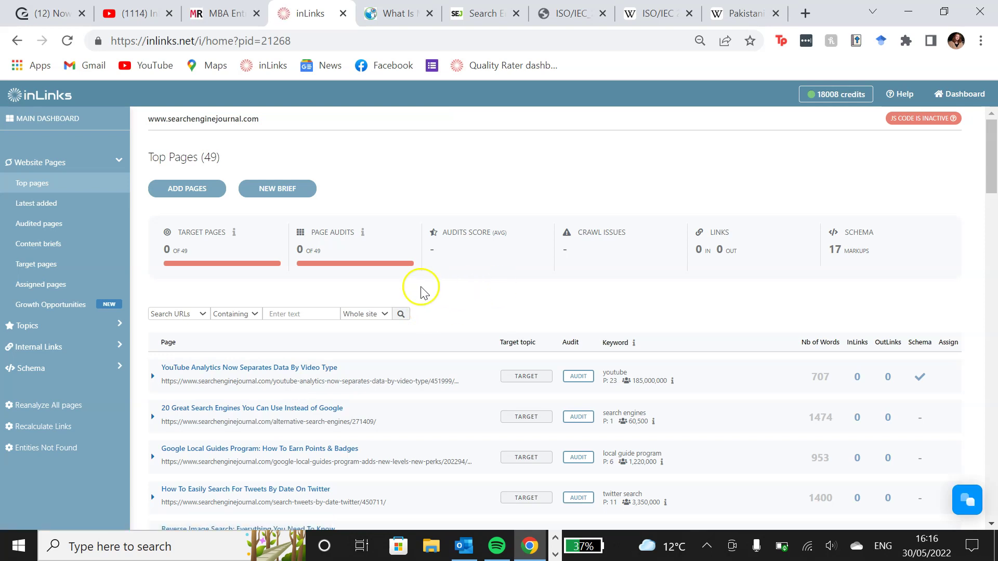
pyautogui.click(459, 299)
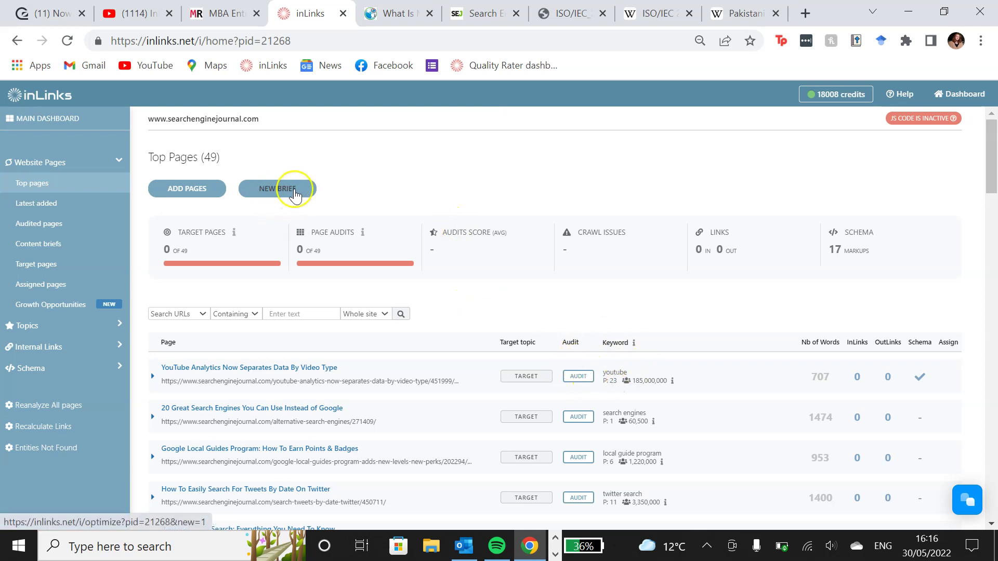
pyautogui.scroll(-2, 439, 296)
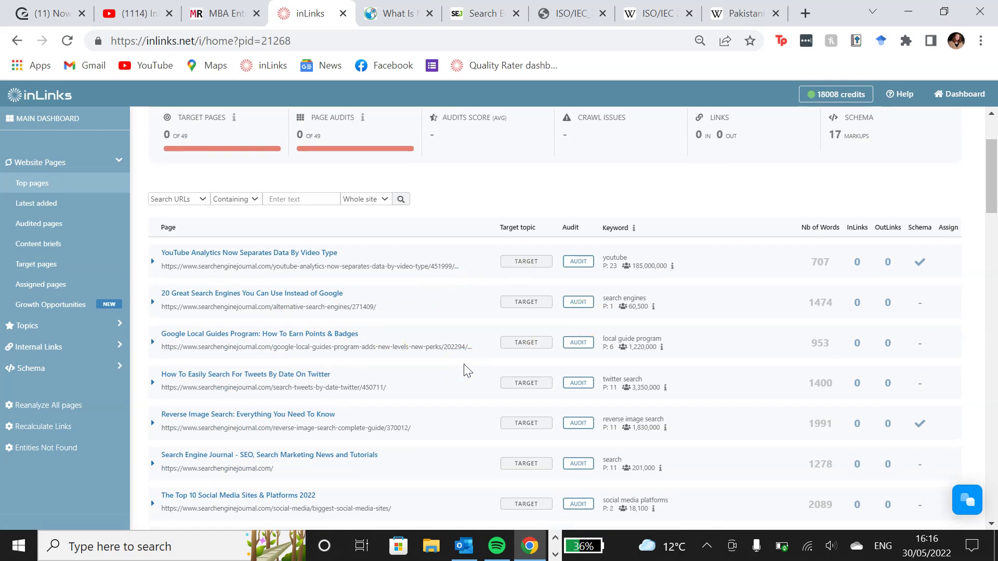
pyautogui.scroll(2, 464, 363)
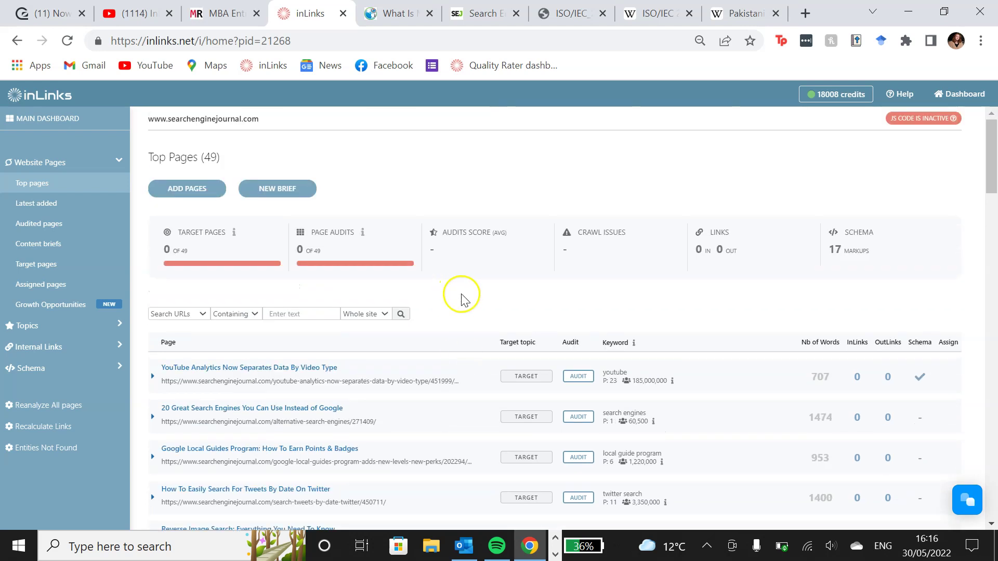
# Step: Create a new content brief for the keyword "how to do seo", leaving the URL to optimize blank
pyautogui.click(287, 191)
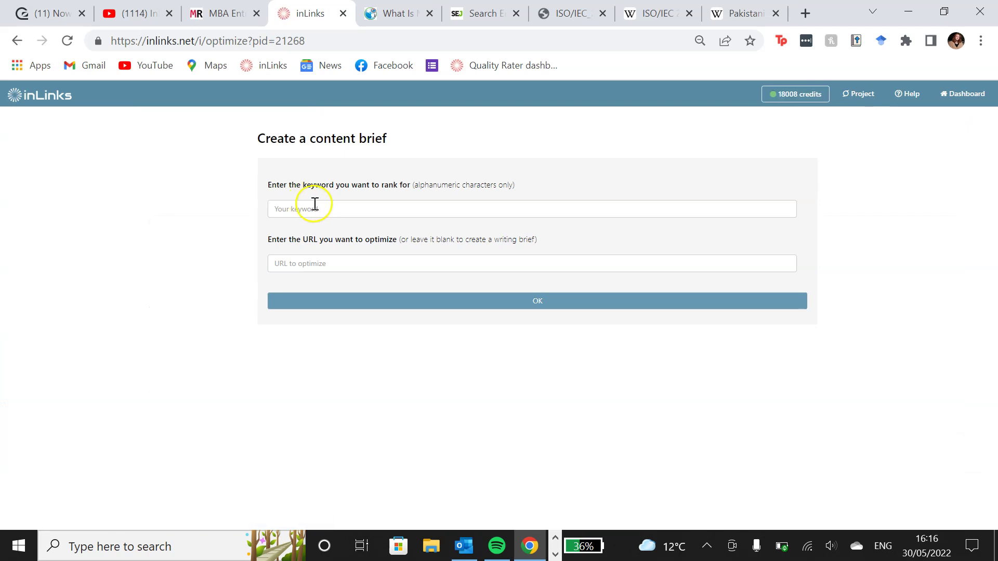
pyautogui.click(332, 205)
pyautogui.write('how to do seo')
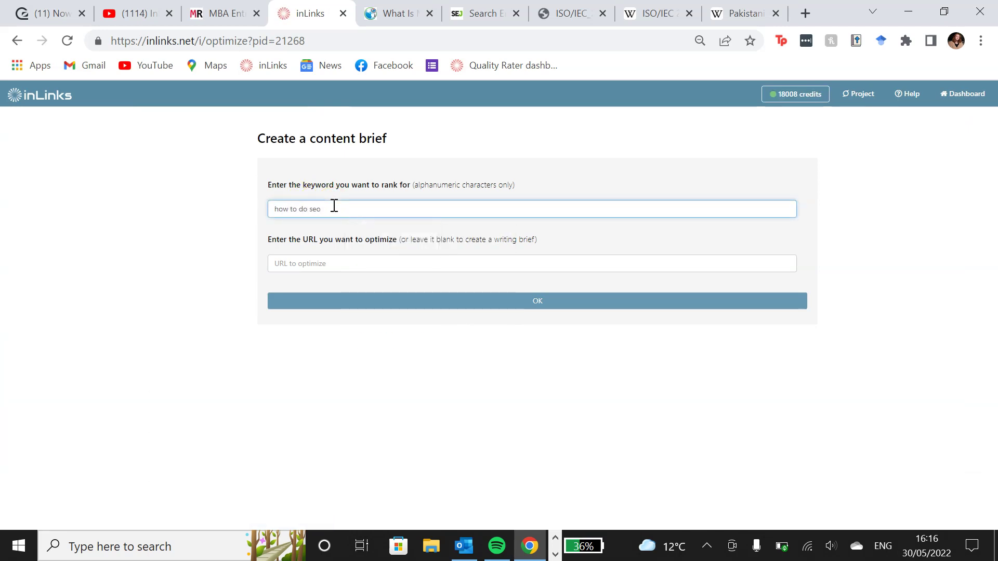
pyautogui.click(365, 221)
pyautogui.click(547, 306)
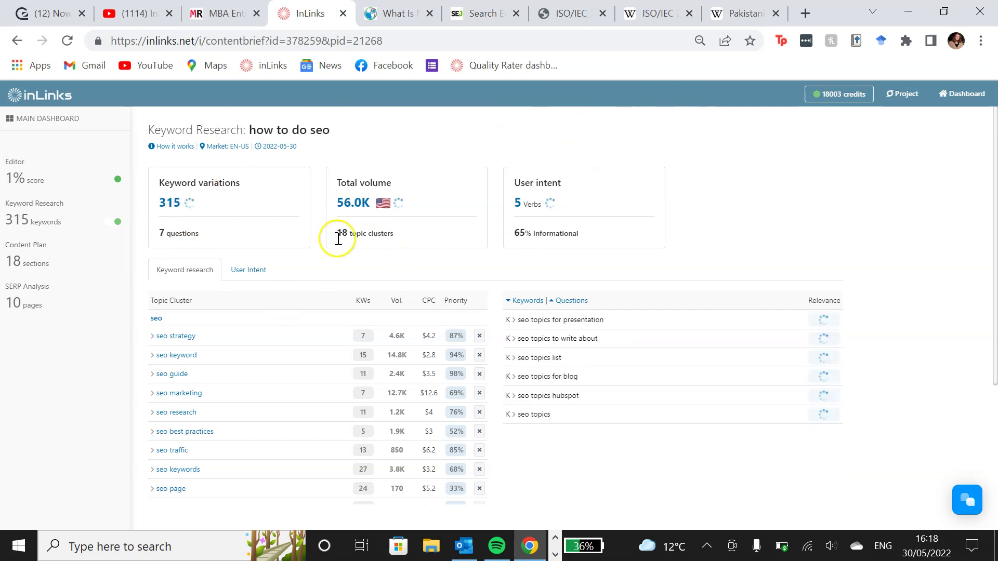
# Step: Open the brief's editor and view its topics filtered by Software and Economy, returning the filter to All Topics
pyautogui.click(55, 181)
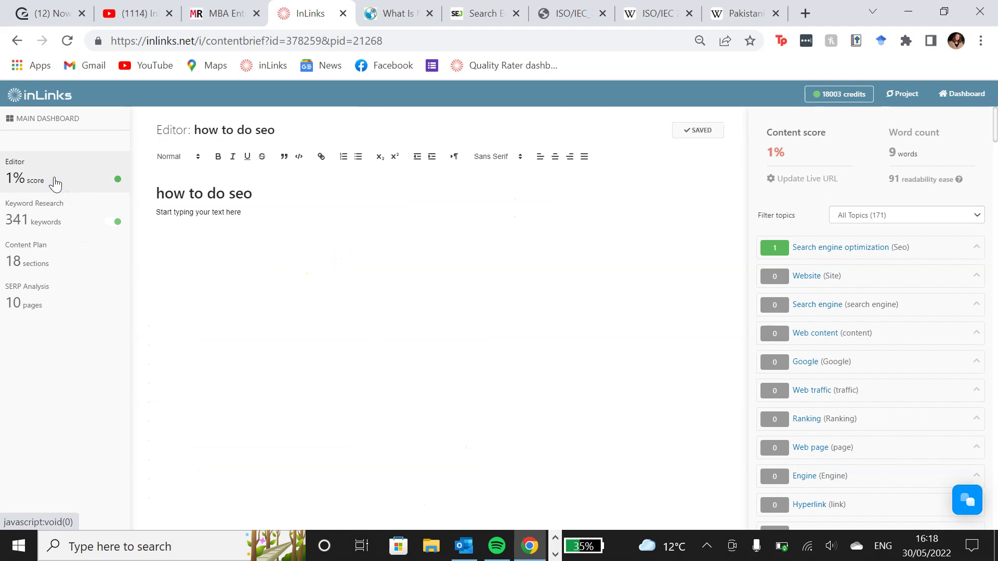
pyautogui.click(448, 352)
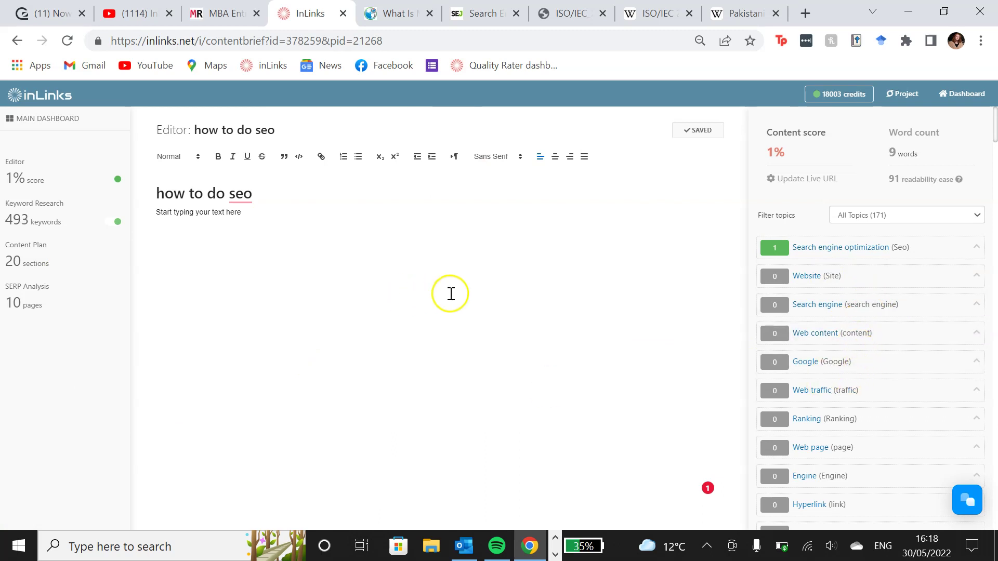
pyautogui.click(903, 220)
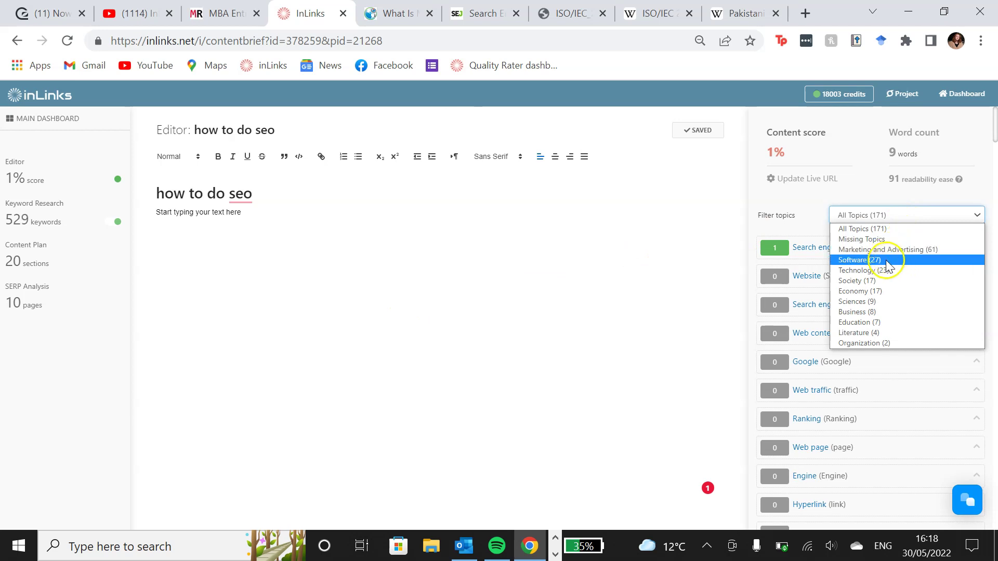
pyautogui.click(887, 263)
pyautogui.click(884, 214)
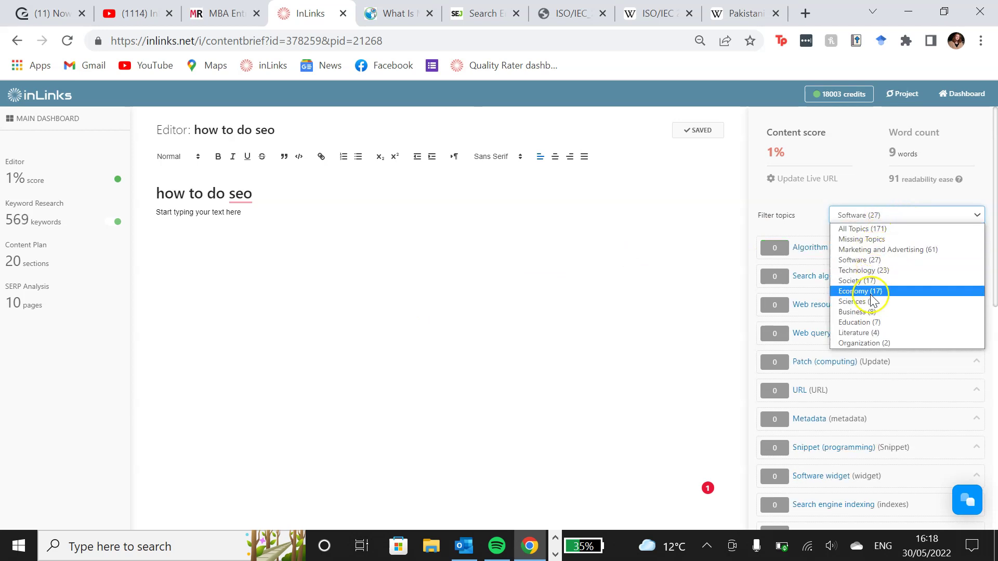
pyautogui.click(866, 292)
pyautogui.click(899, 213)
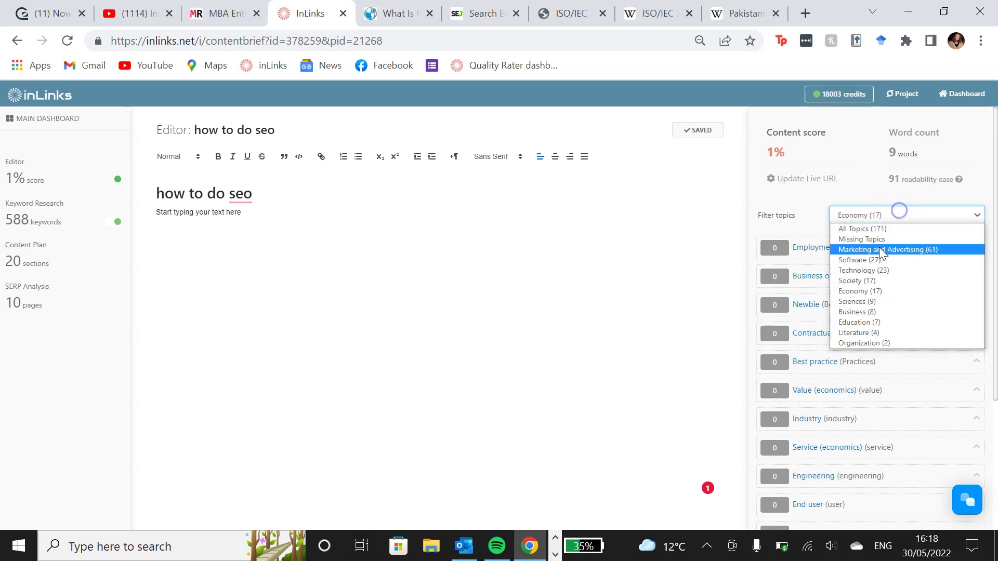
pyautogui.click(866, 230)
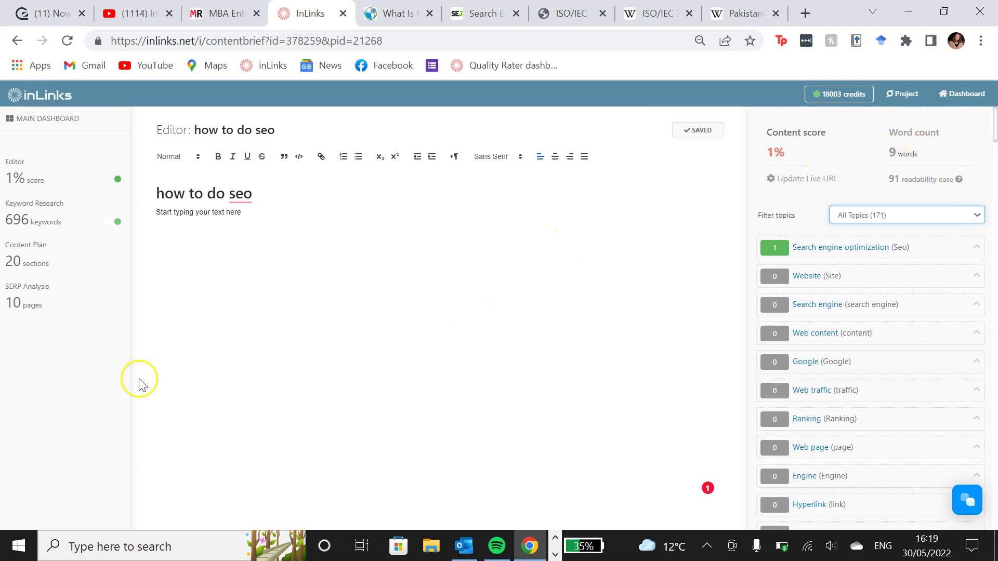
# Step: Open the brief's SERP analysis and examine the ranking competitor pages and the metrics and content sections of the first result
pyautogui.click(14, 303)
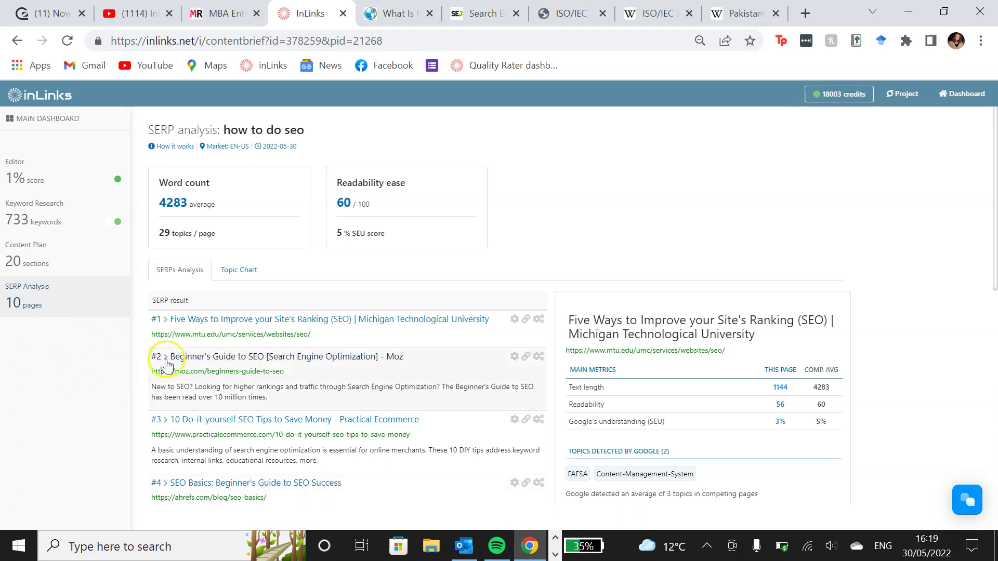
pyautogui.scroll(-3, 312, 357)
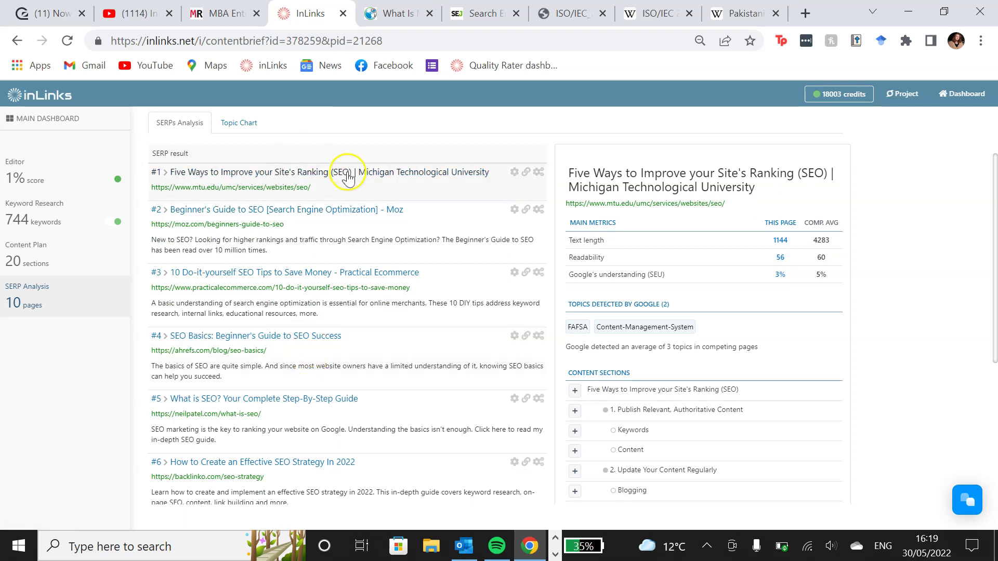
pyautogui.scroll(-5, 304, 286)
pyautogui.scroll(2, 305, 287)
pyautogui.scroll(6, 306, 295)
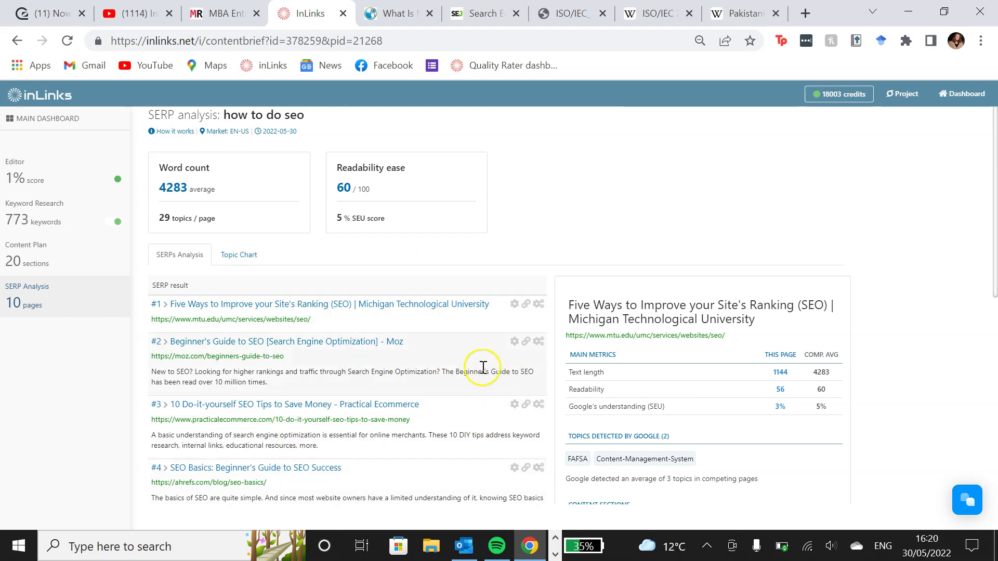
pyautogui.scroll(-3, 471, 383)
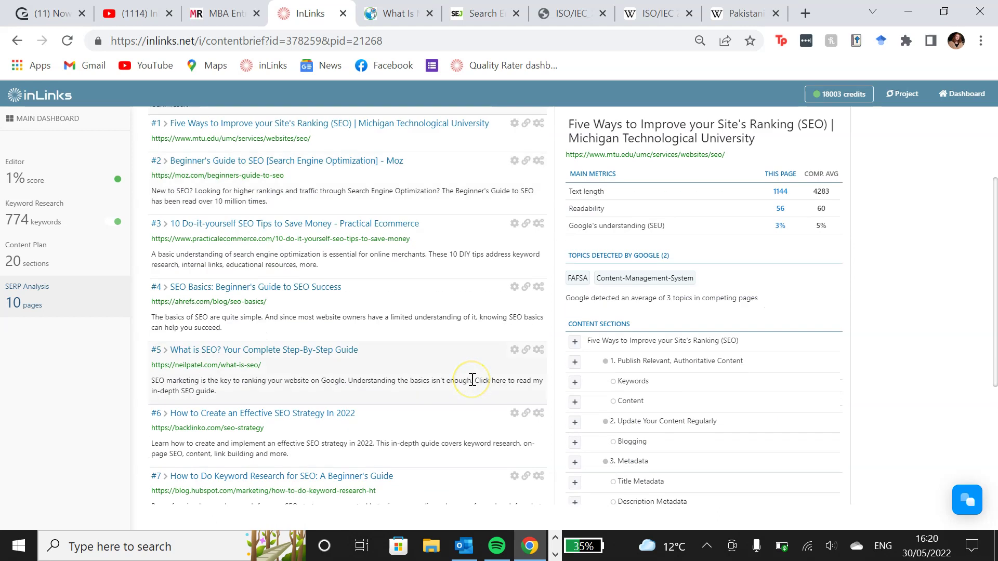
pyautogui.scroll(-3, 476, 378)
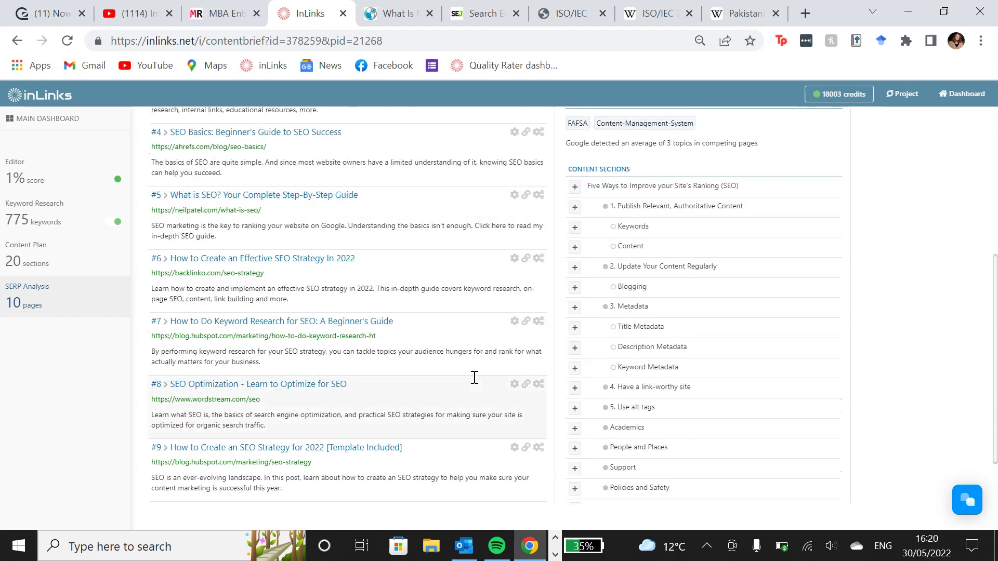
pyautogui.scroll(-2, 478, 333)
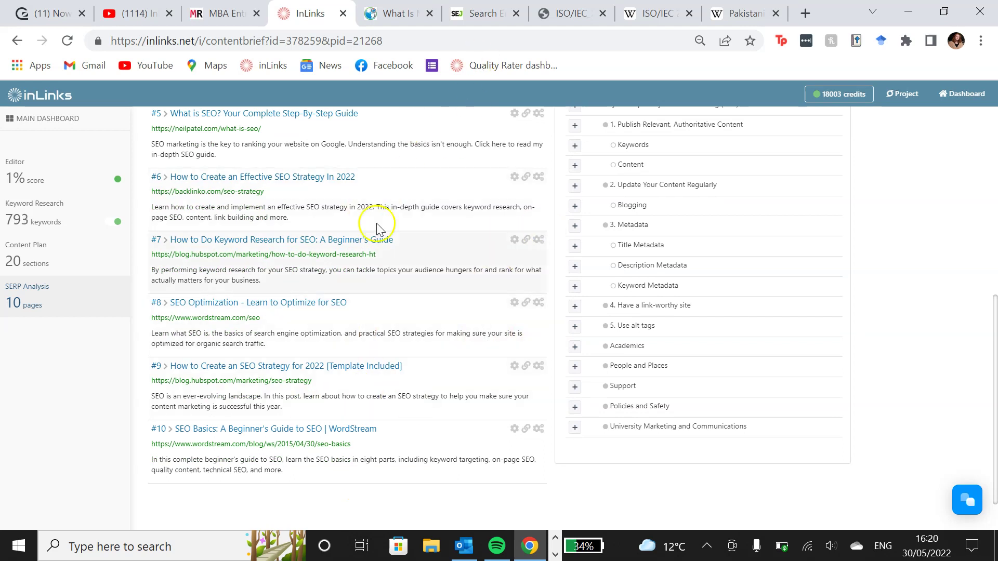
# Step: Open the competitor URL entry for the tenth search result, then return to the SERP analysis summary
pyautogui.click(515, 431)
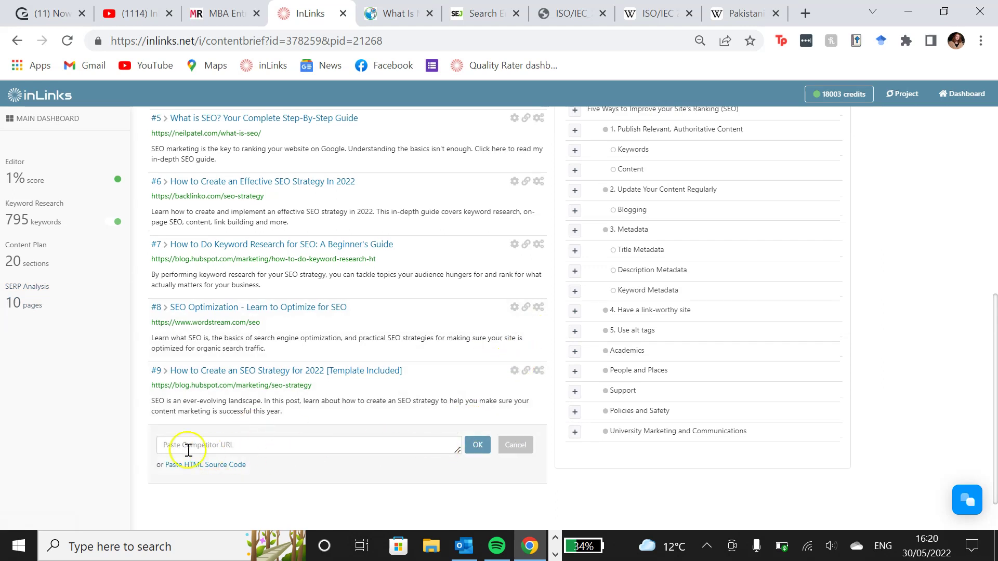
pyautogui.scroll(5, 345, 401)
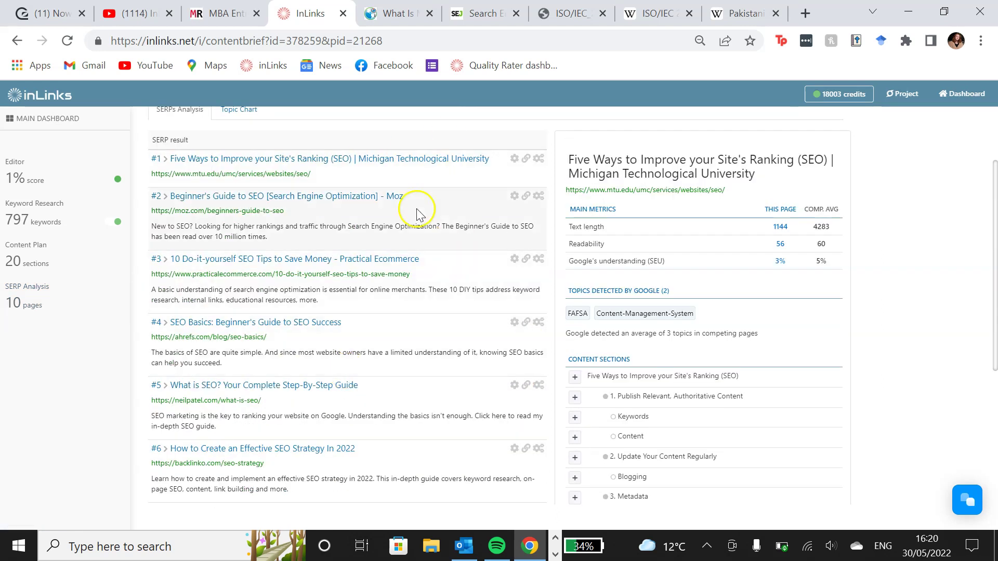
pyautogui.scroll(3, 381, 262)
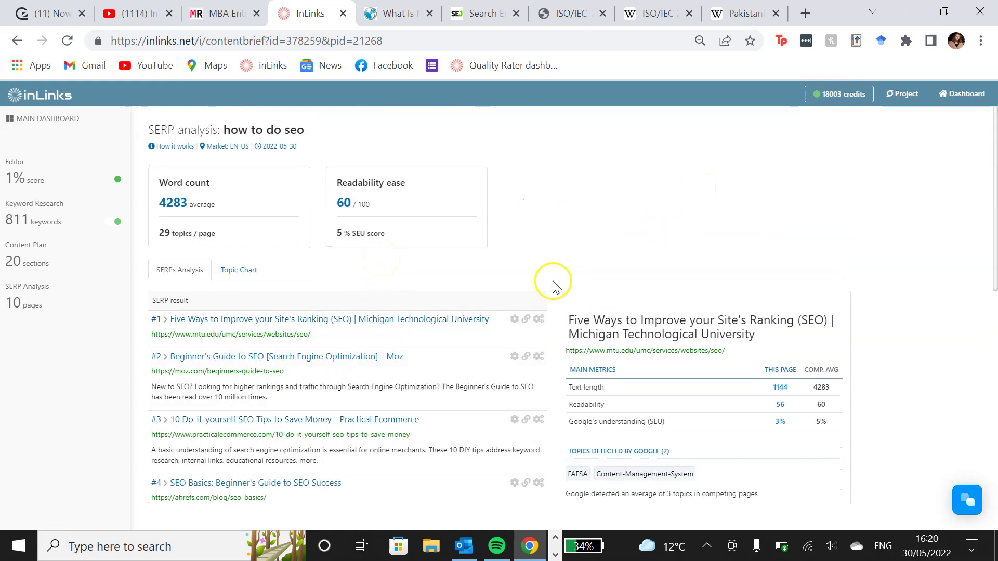
# Step: Examine the topic chart for missing topics by category and importance, then return to the list of analysed search results
pyautogui.click(238, 270)
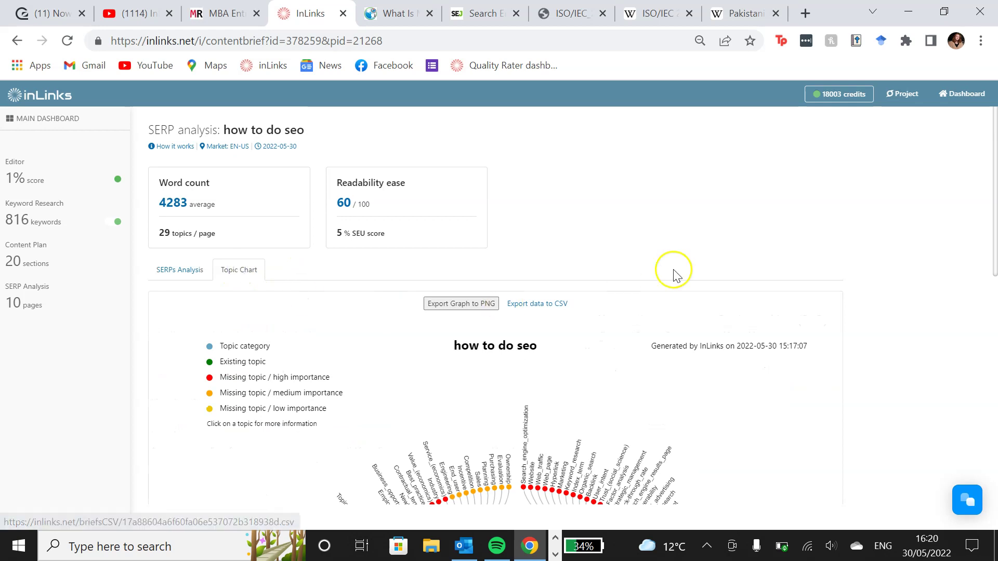
pyautogui.scroll(-6, 958, 276)
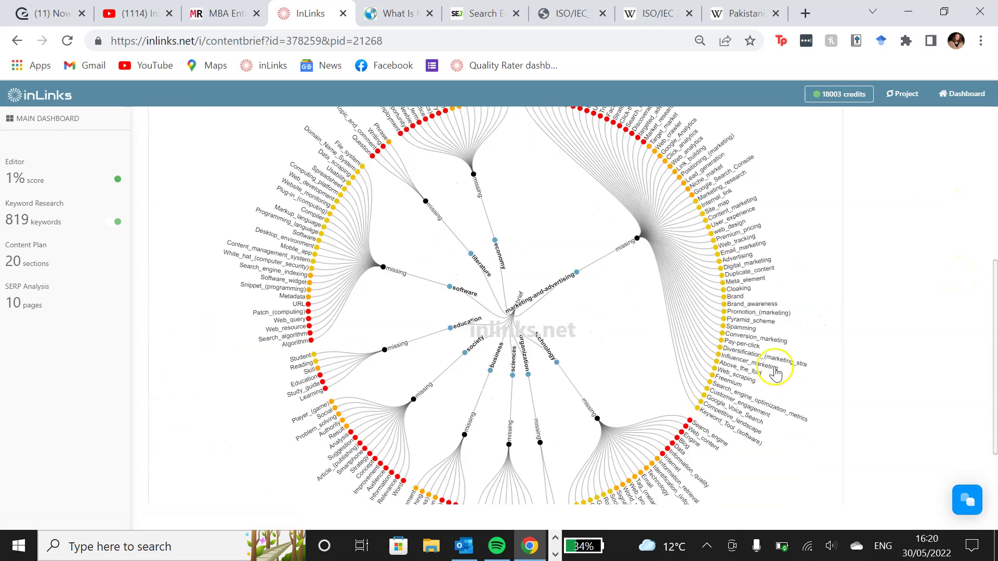
pyautogui.scroll(4, 287, 427)
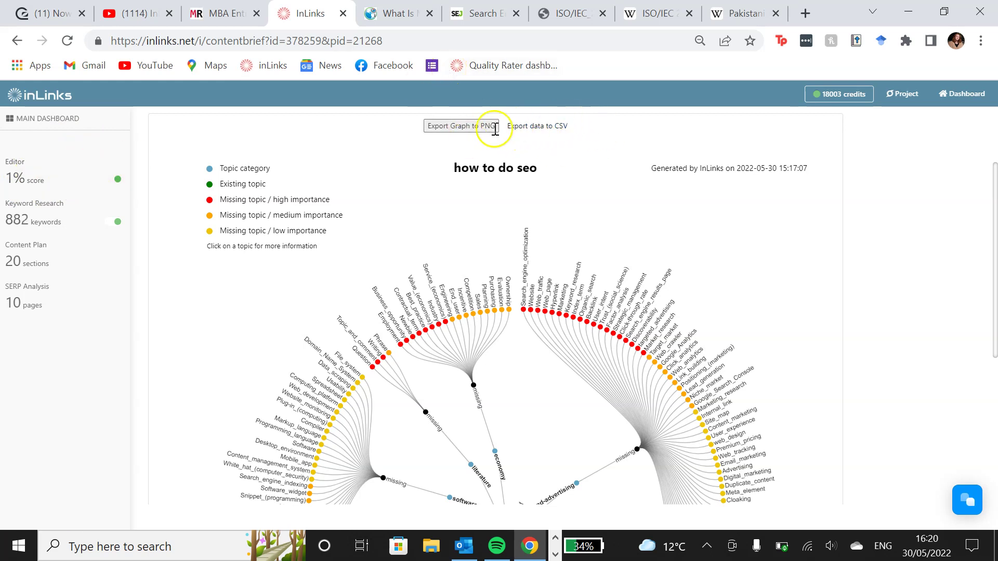
pyautogui.scroll(3, 916, 250)
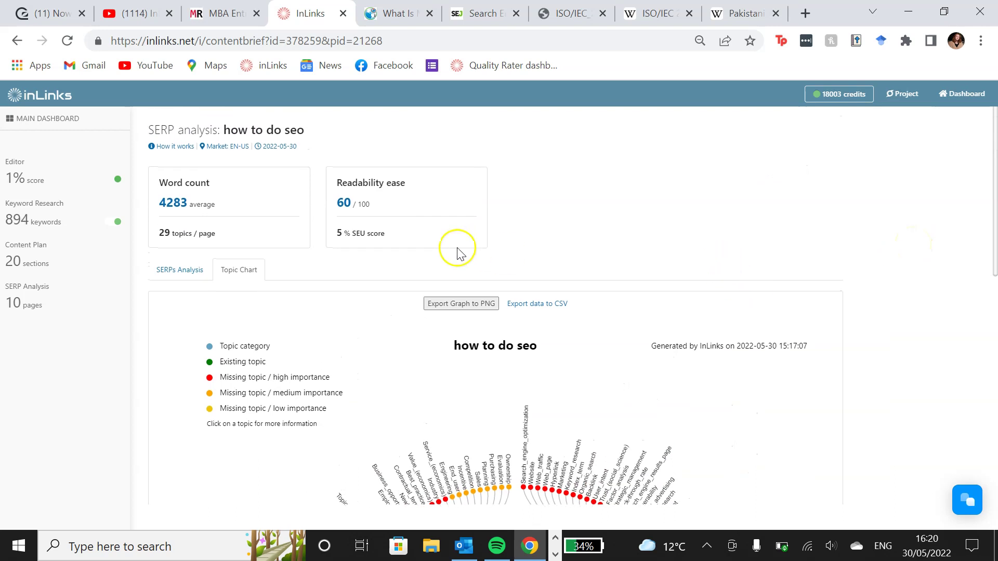
pyautogui.click(176, 271)
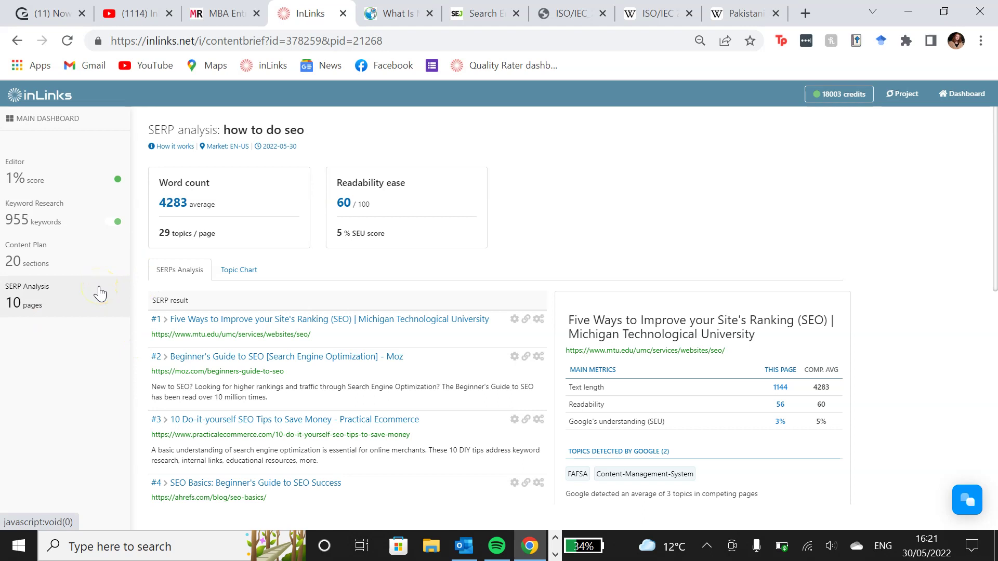
# Step: Open the content plan and examine the suggested sections with their competitors' headlines and related topics
pyautogui.click(68, 270)
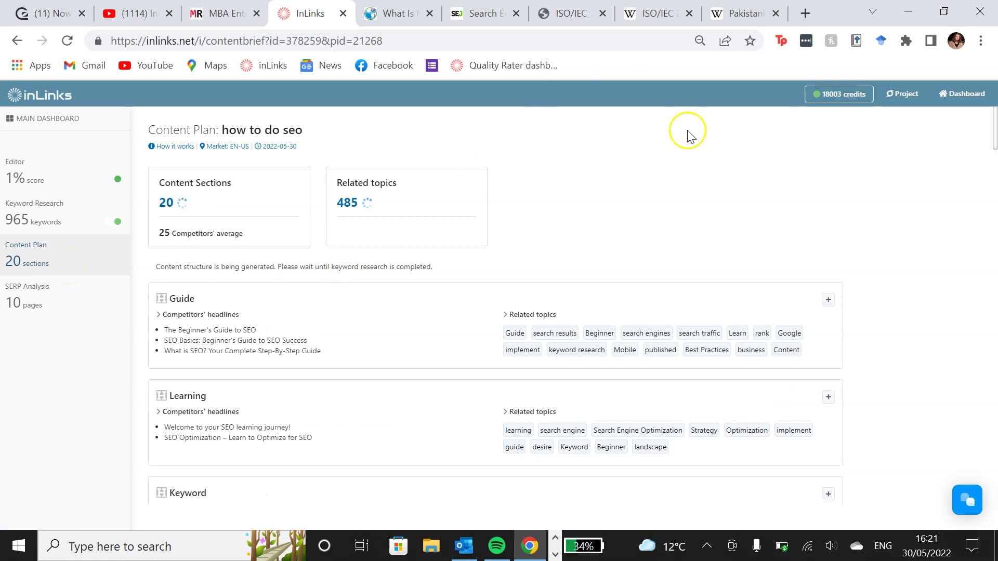
pyautogui.scroll(-2, 229, 370)
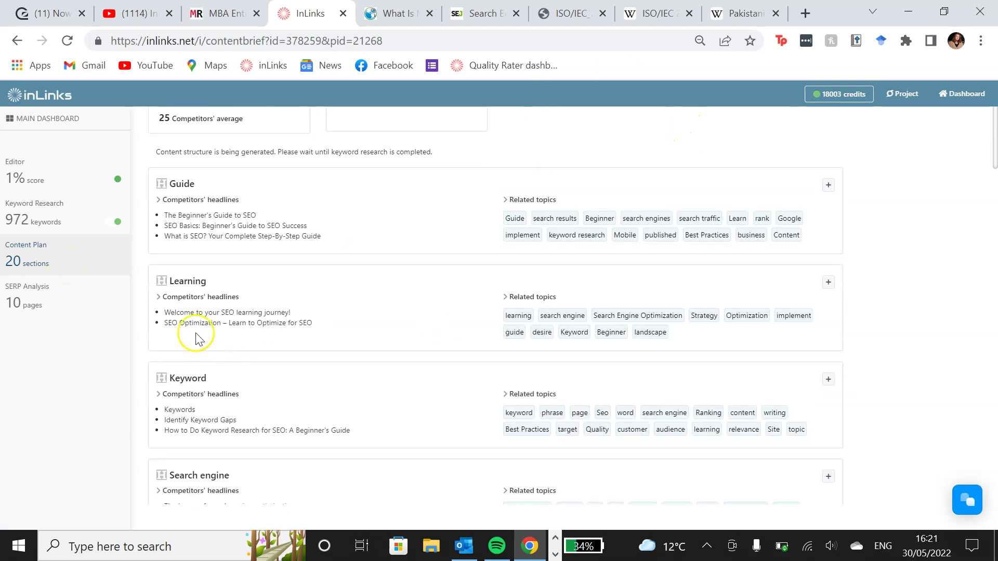
pyautogui.scroll(-2, 311, 368)
pyautogui.scroll(5, 312, 369)
pyautogui.scroll(-2, 705, 239)
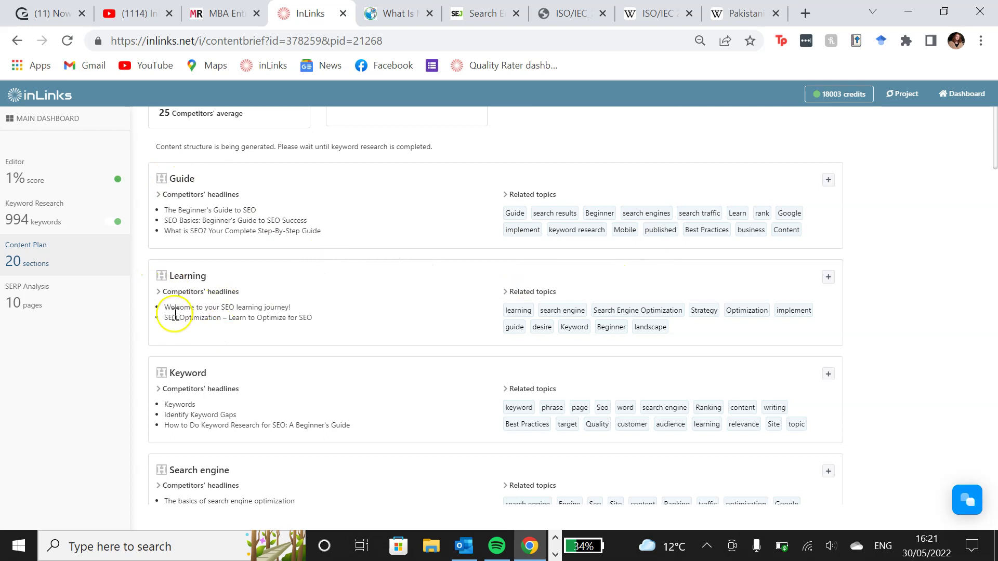
pyautogui.scroll(-1, 237, 340)
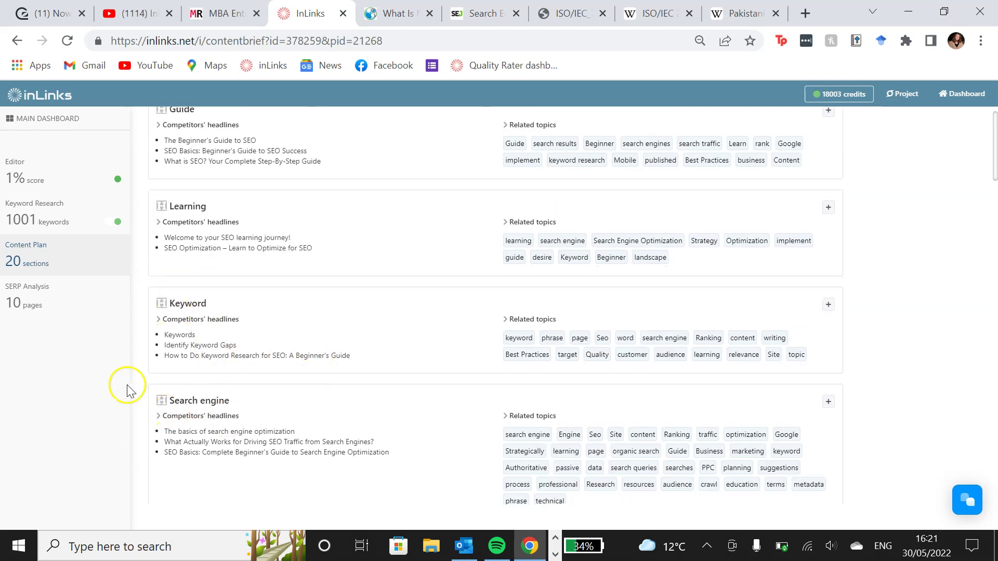
pyautogui.scroll(2, 205, 329)
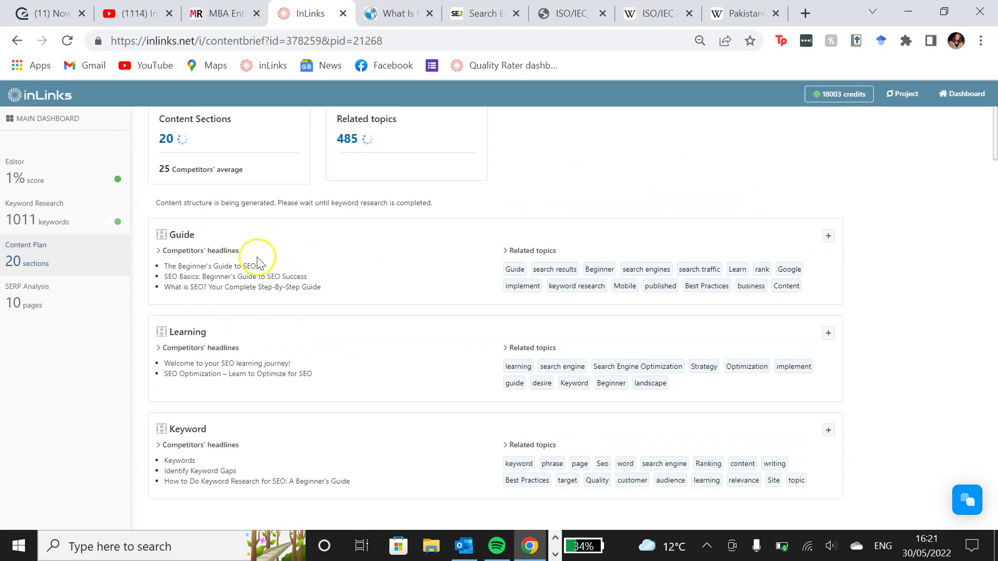
pyautogui.scroll(-1, 303, 398)
pyautogui.scroll(-3, 304, 398)
pyautogui.scroll(1, 231, 201)
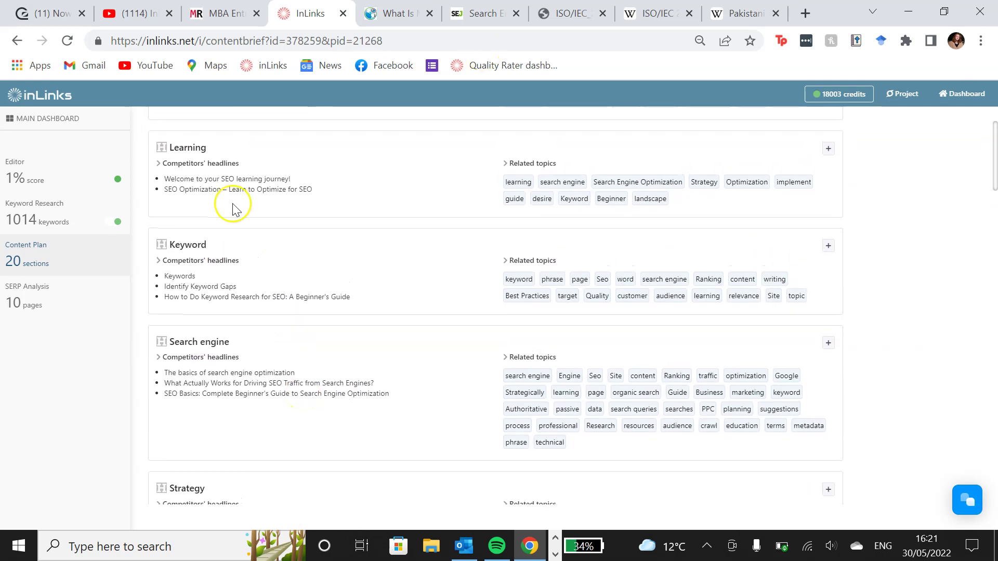
pyautogui.scroll(2, 220, 369)
pyautogui.scroll(2, 303, 120)
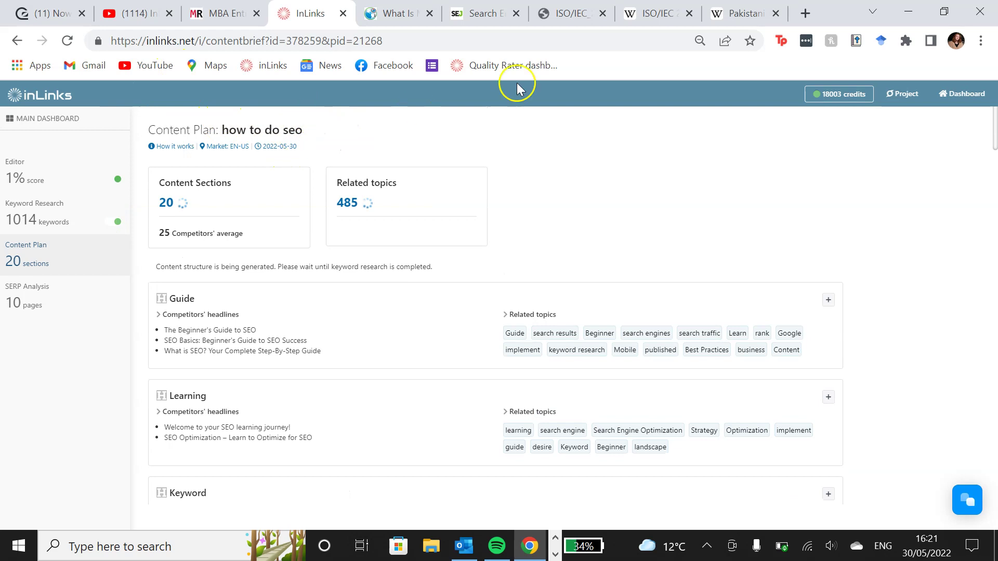
pyautogui.scroll(-2, 587, 213)
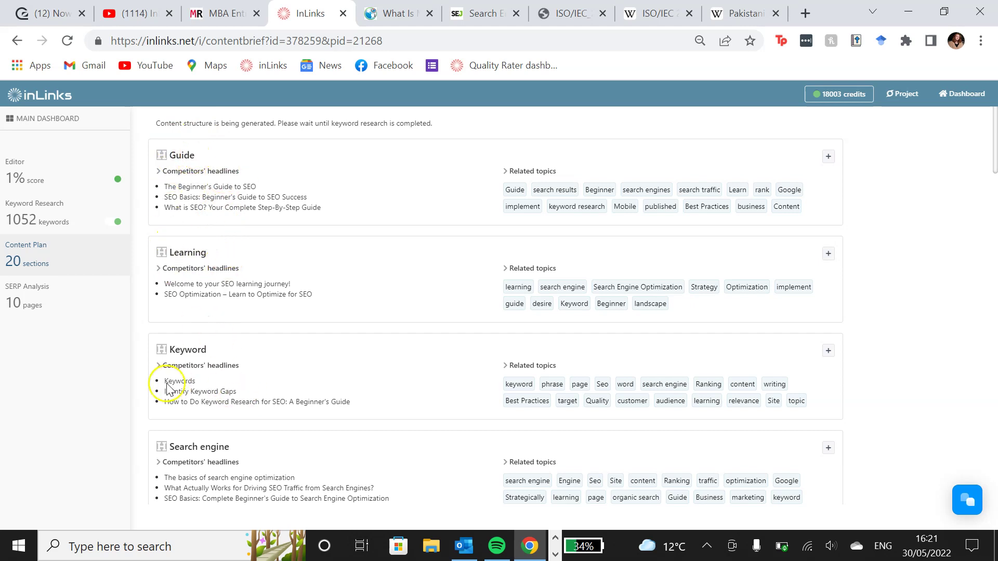
# Step: Add the Guide section from the content plan to the brief, then open the editor at its content ideas
pyautogui.scroll(2, 278, 370)
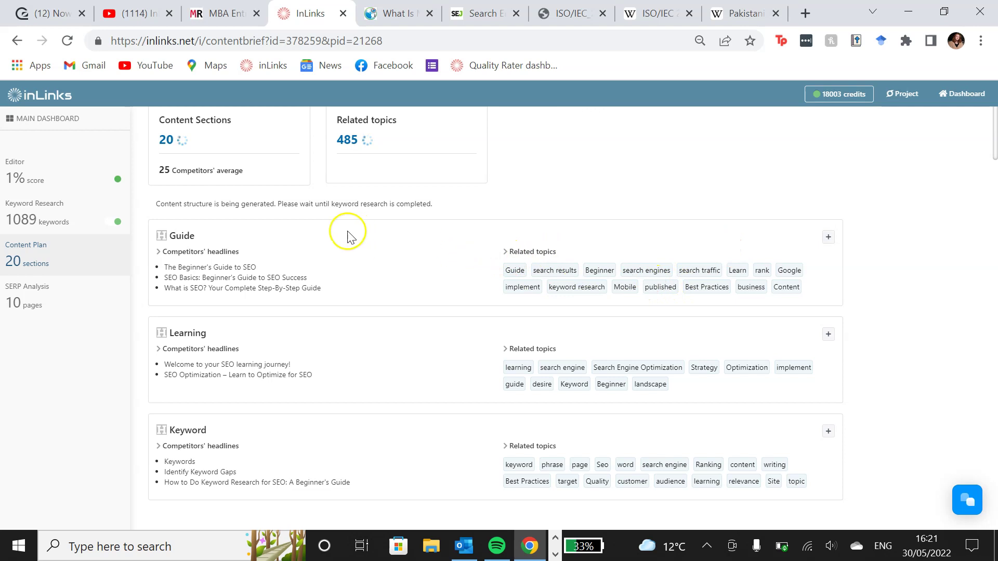
pyautogui.scroll(2, 223, 266)
pyautogui.scroll(1, 222, 265)
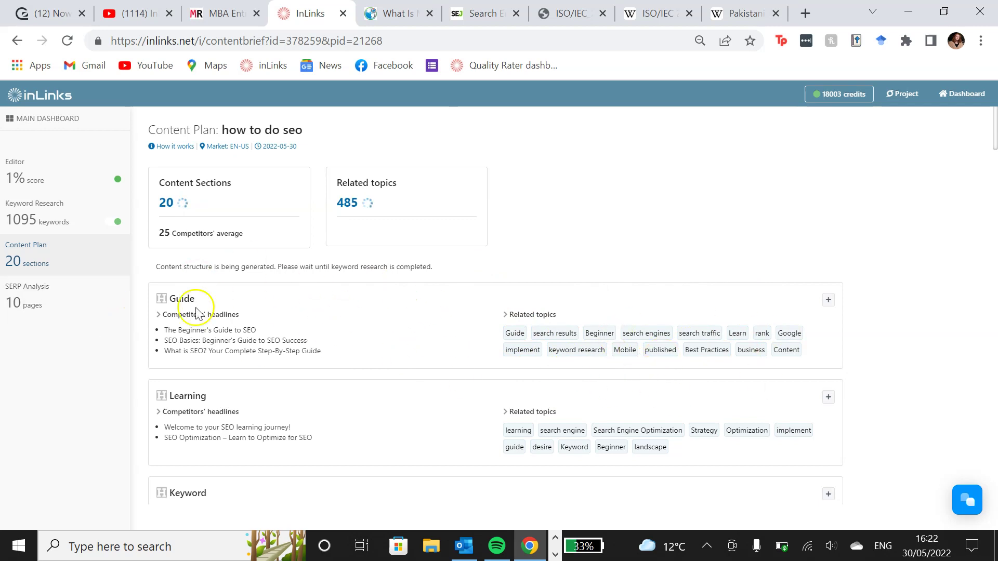
pyautogui.scroll(-1, 594, 347)
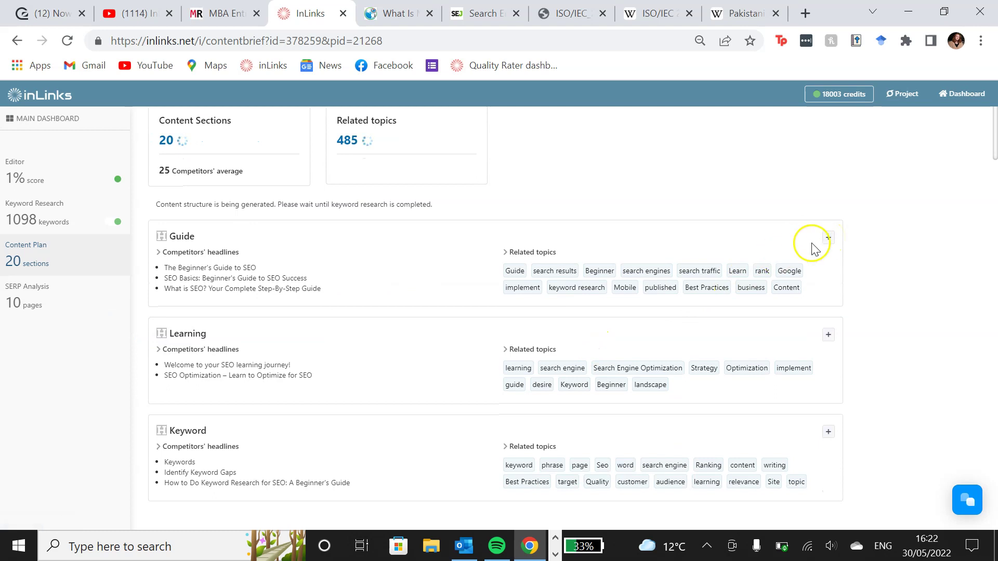
pyautogui.click(827, 239)
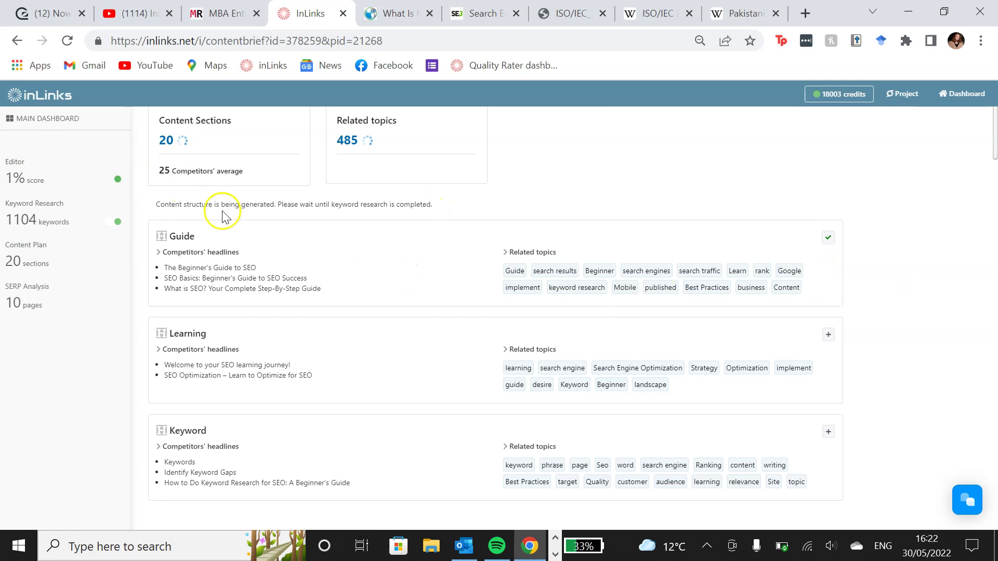
pyautogui.click(45, 176)
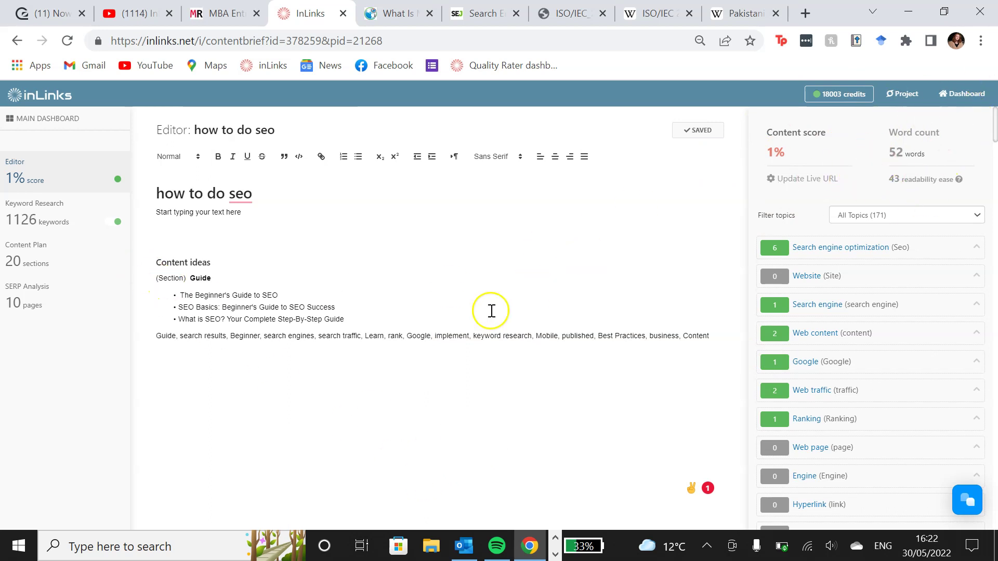
pyautogui.click(293, 460)
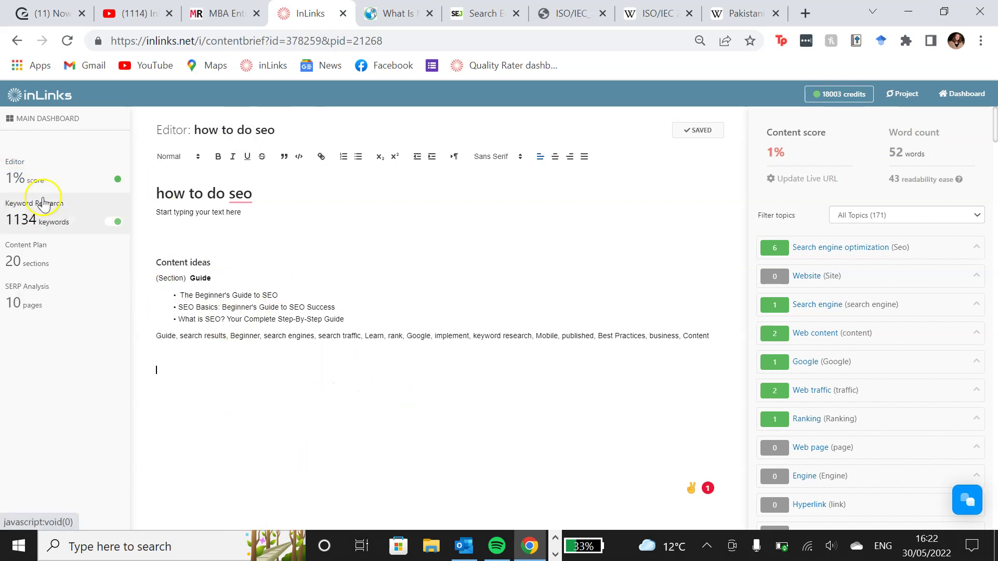
# Step: Open the brief's keyword research and examine the topic clusters with their volume, CPC and priority, plus the related keywords and questions
pyautogui.click(14, 207)
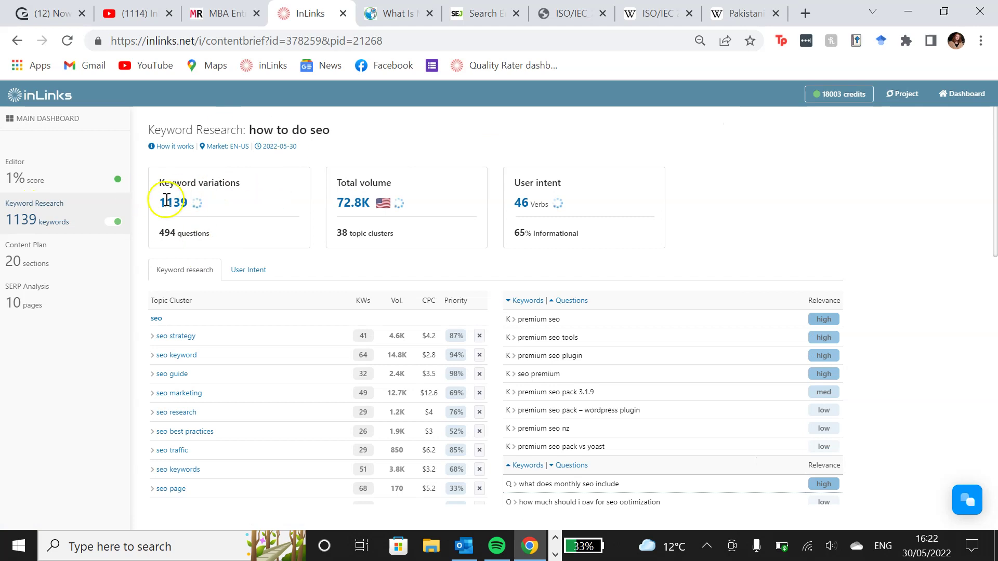
pyautogui.scroll(-2, 252, 270)
pyautogui.scroll(2, 254, 272)
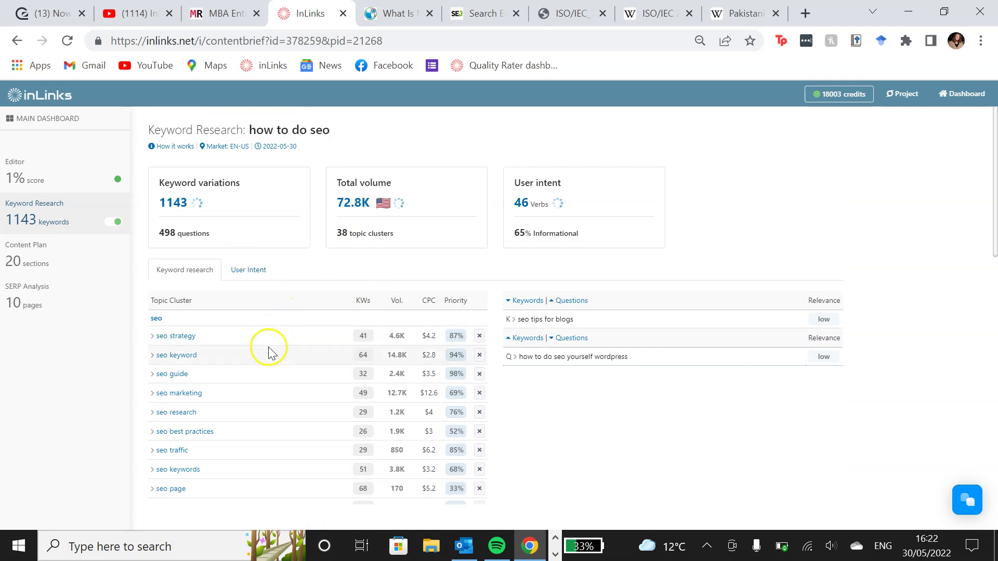
pyautogui.scroll(-1, 231, 393)
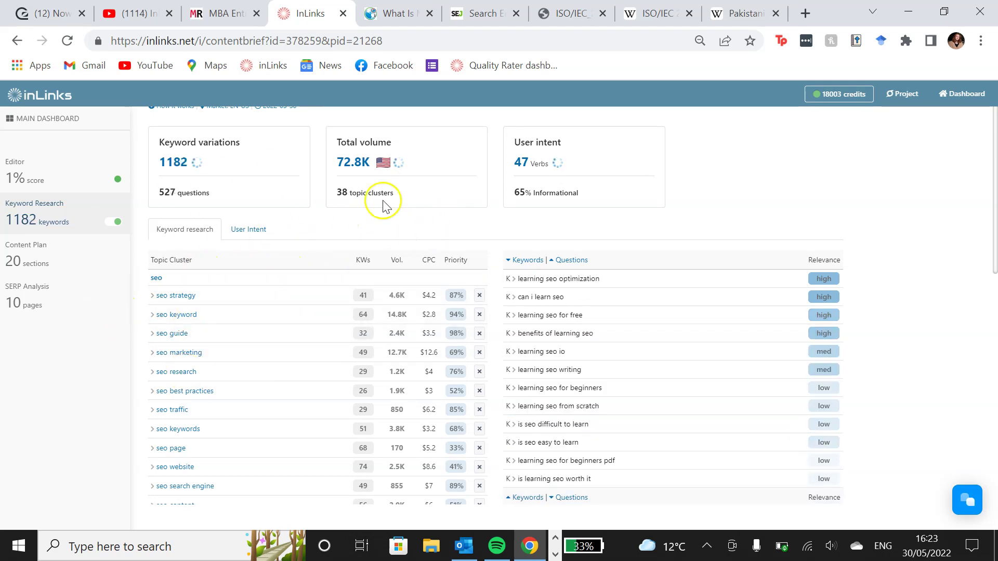
pyautogui.scroll(-5, 461, 350)
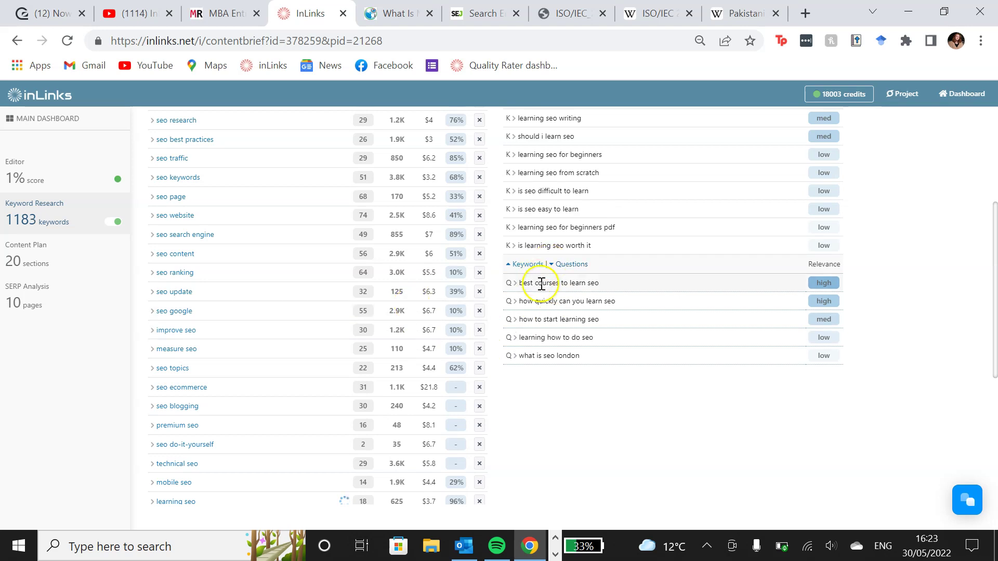
pyautogui.scroll(3, 657, 381)
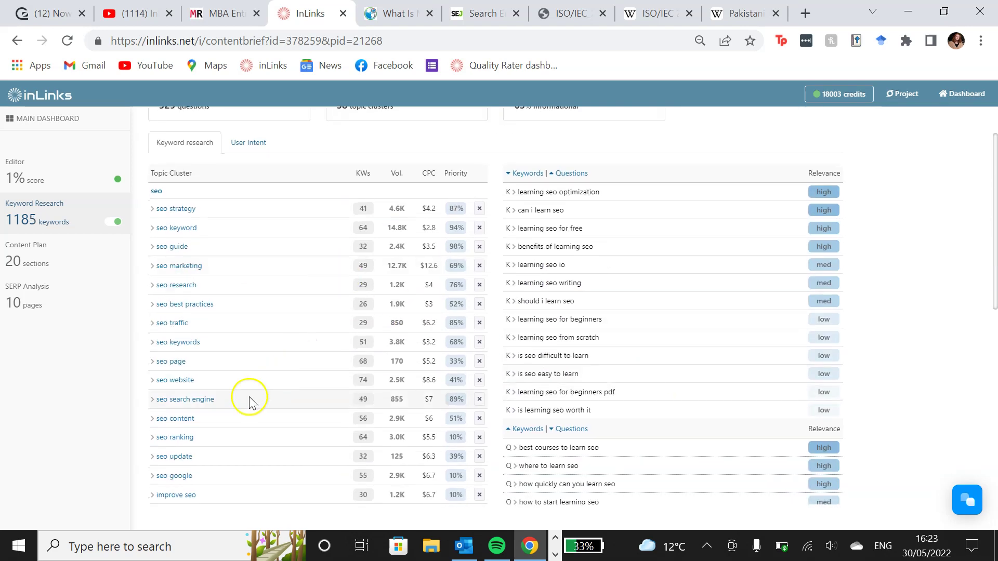
pyautogui.scroll(3, 250, 401)
# Step: Show the "seo strategy" topic cluster and examine its keywords, then its questions with their relevance
pyautogui.click(174, 337)
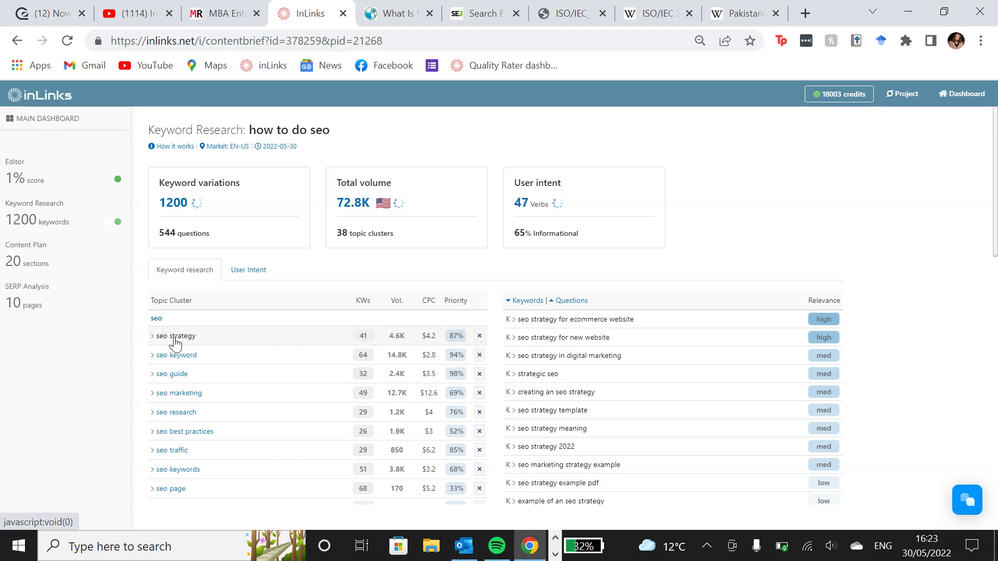
pyautogui.scroll(-1, 600, 367)
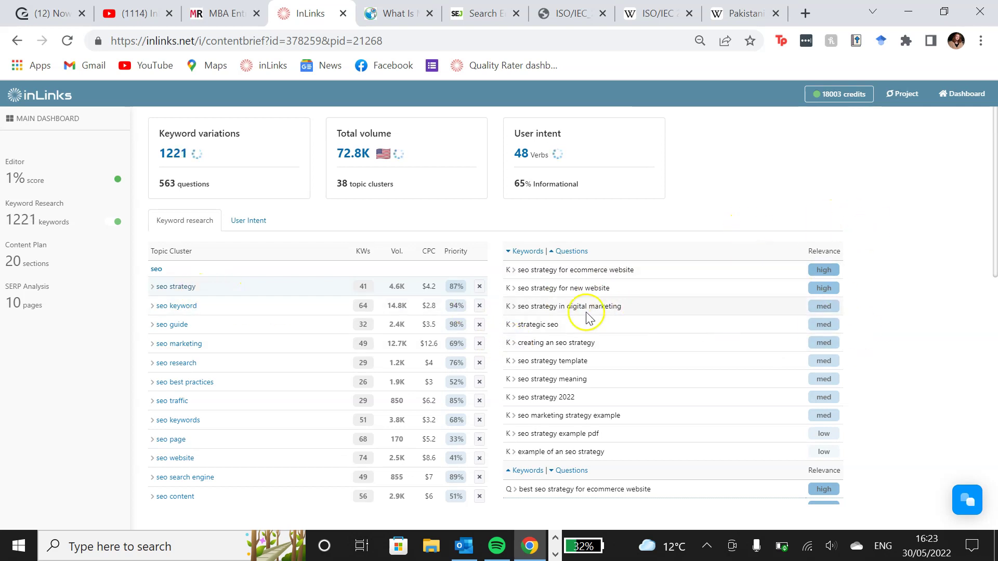
pyautogui.click(519, 253)
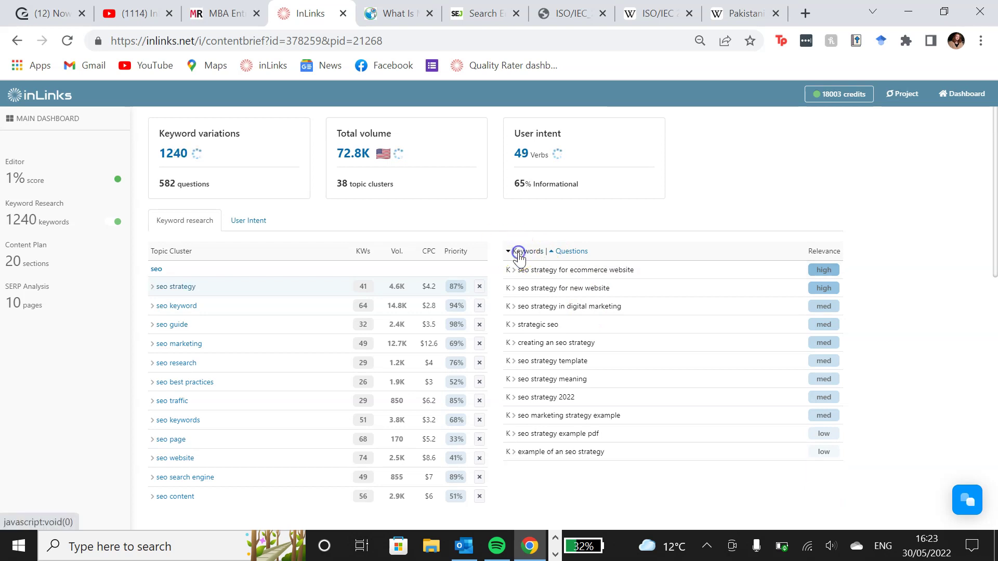
pyautogui.click(563, 252)
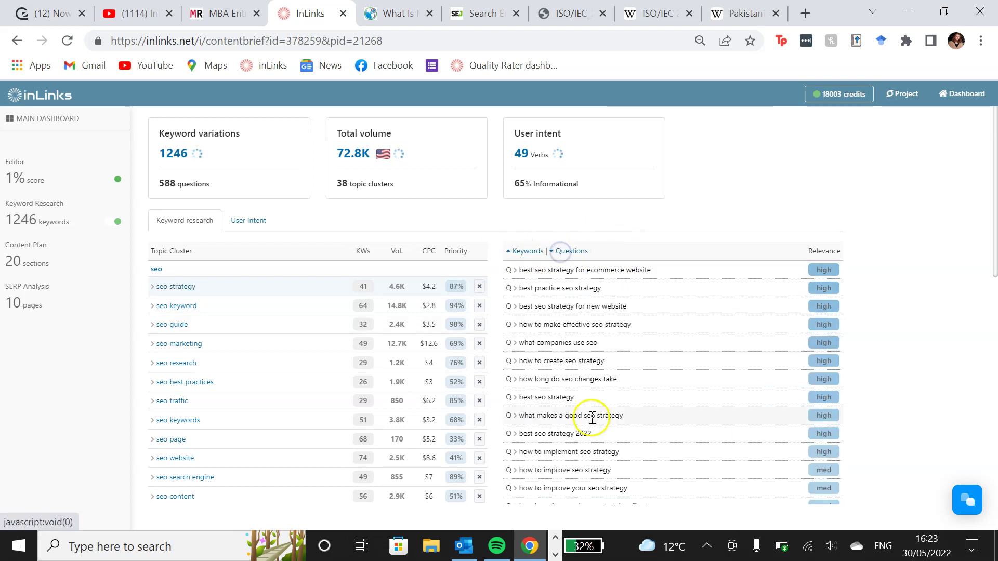
pyautogui.scroll(-3, 590, 412)
pyautogui.scroll(3, 734, 93)
pyautogui.scroll(-5, 639, 410)
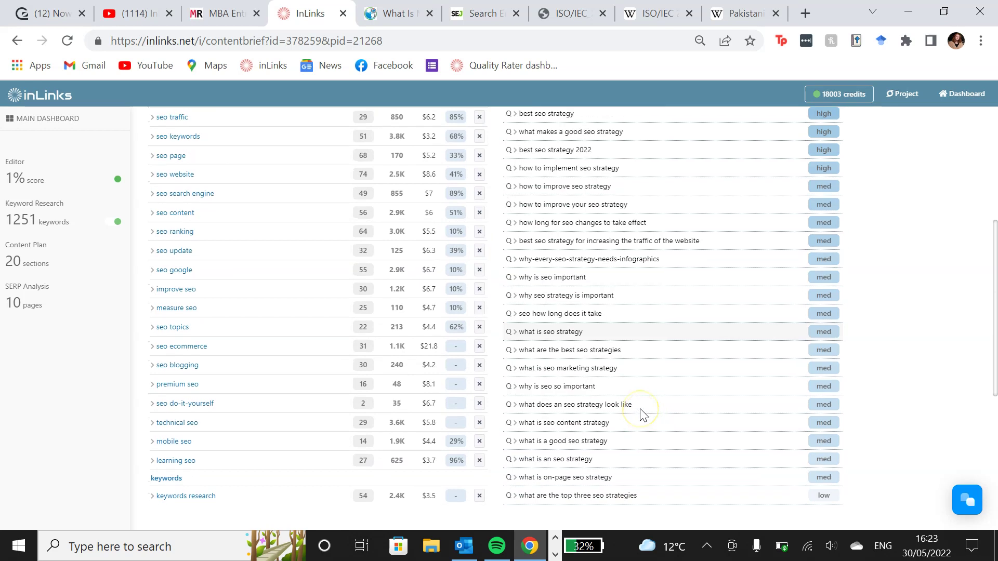
pyautogui.scroll(5, 643, 414)
pyautogui.scroll(-3, 733, 436)
pyautogui.scroll(-3, 733, 437)
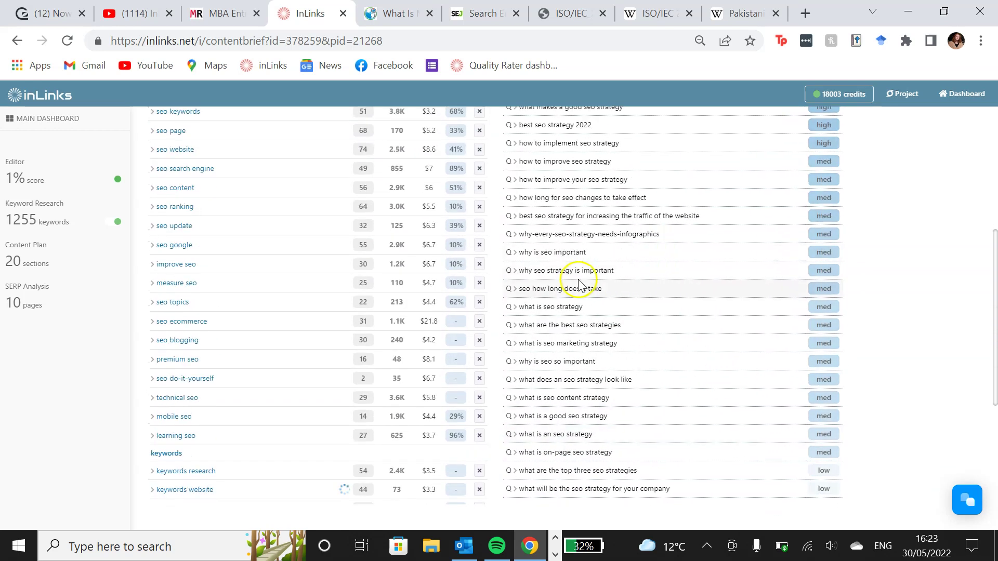
pyautogui.click(515, 270)
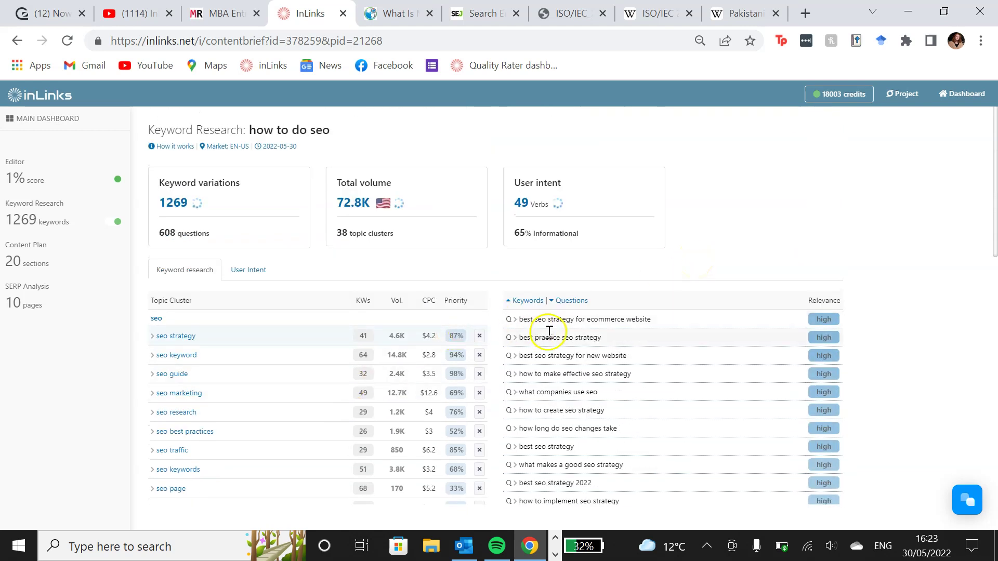
# Step: Show the "seo keyword" topic cluster and examine its keywords and questions alongside the priorities of the other clusters
pyautogui.click(176, 355)
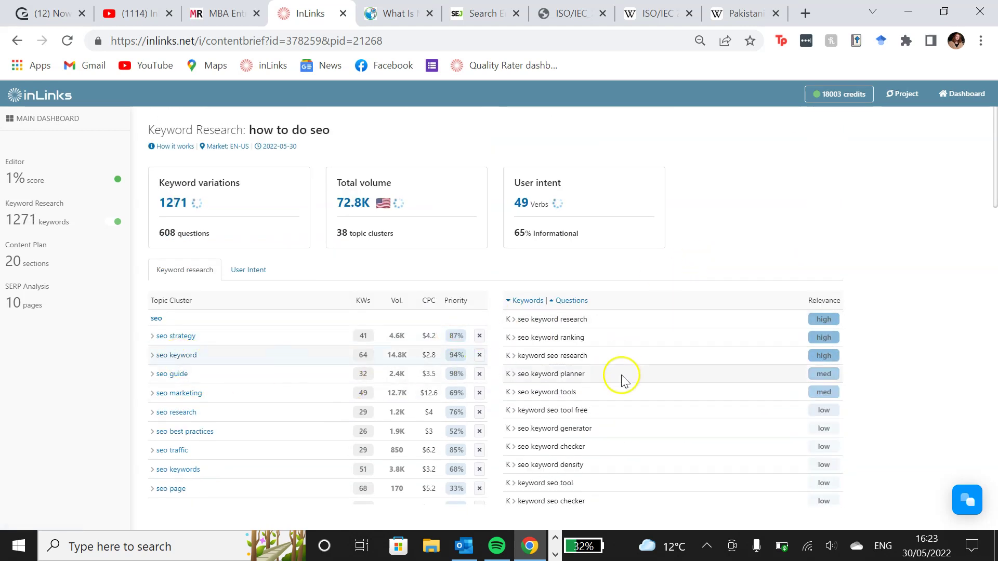
pyautogui.scroll(-3, 622, 379)
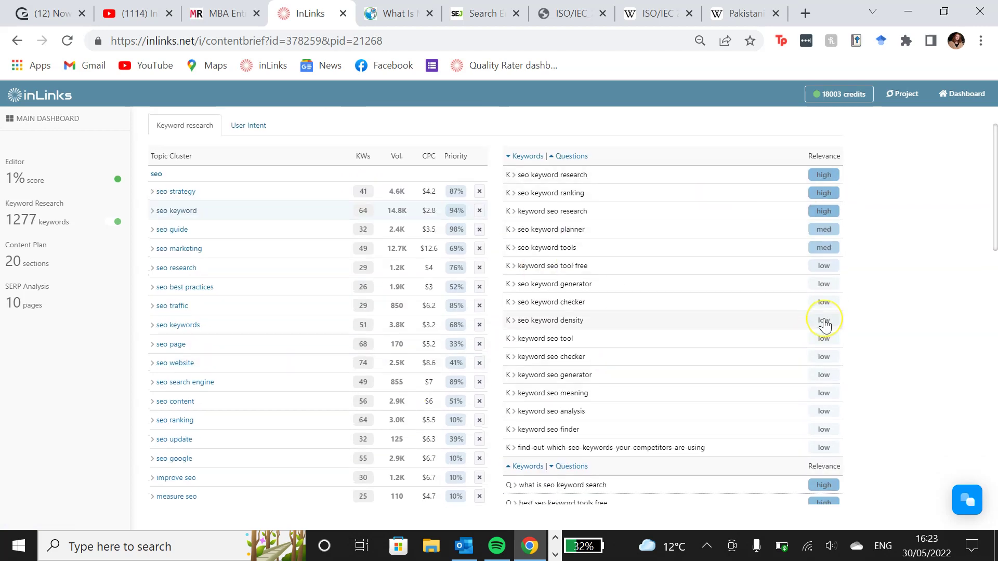
pyautogui.scroll(3, 824, 319)
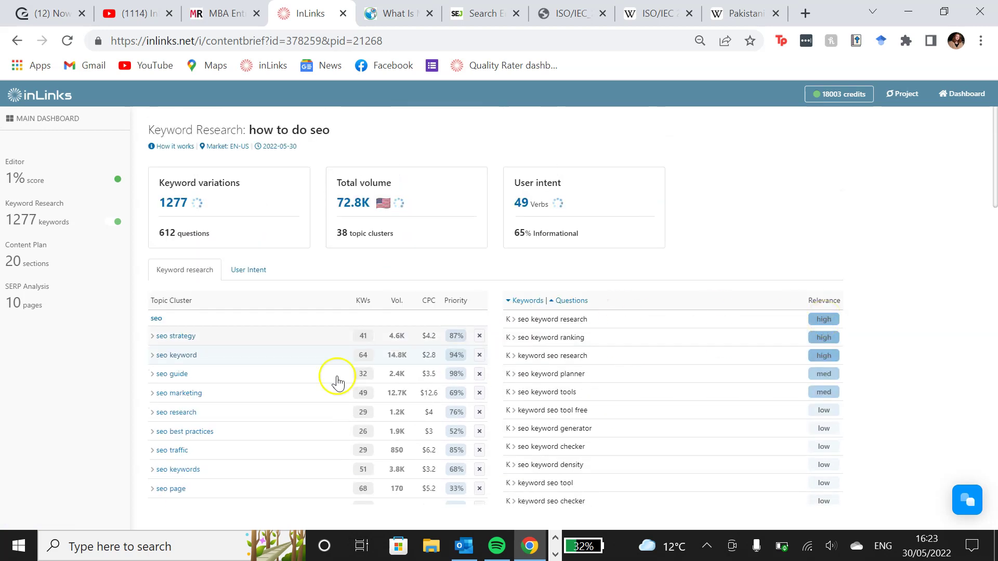
pyautogui.scroll(-3, 234, 415)
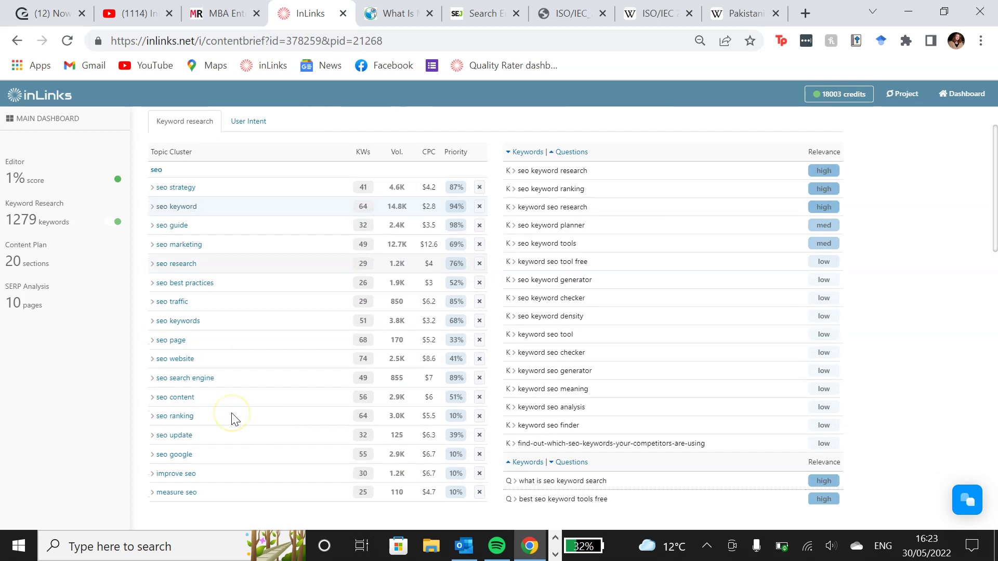
pyautogui.scroll(-3, 234, 415)
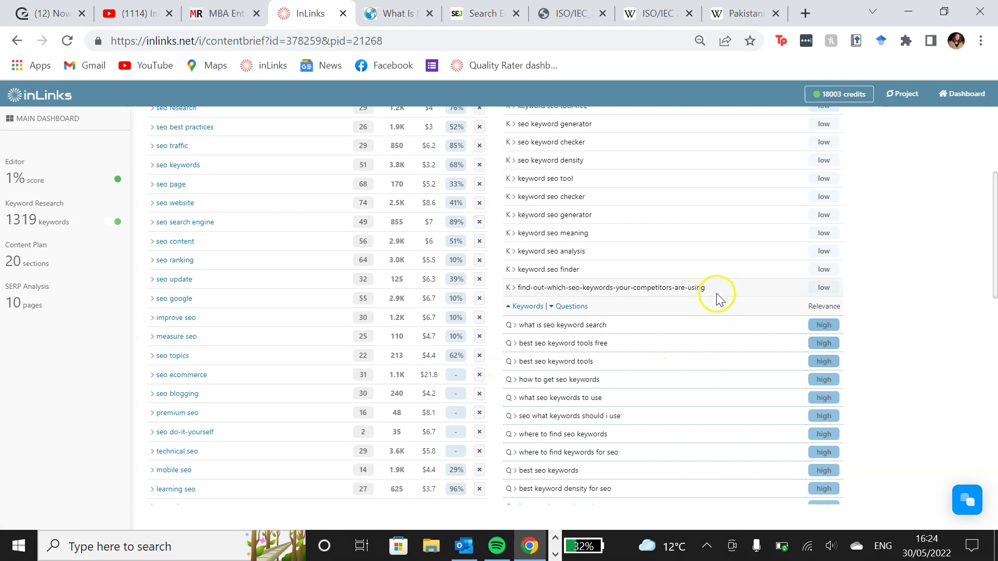
pyautogui.scroll(1, 691, 363)
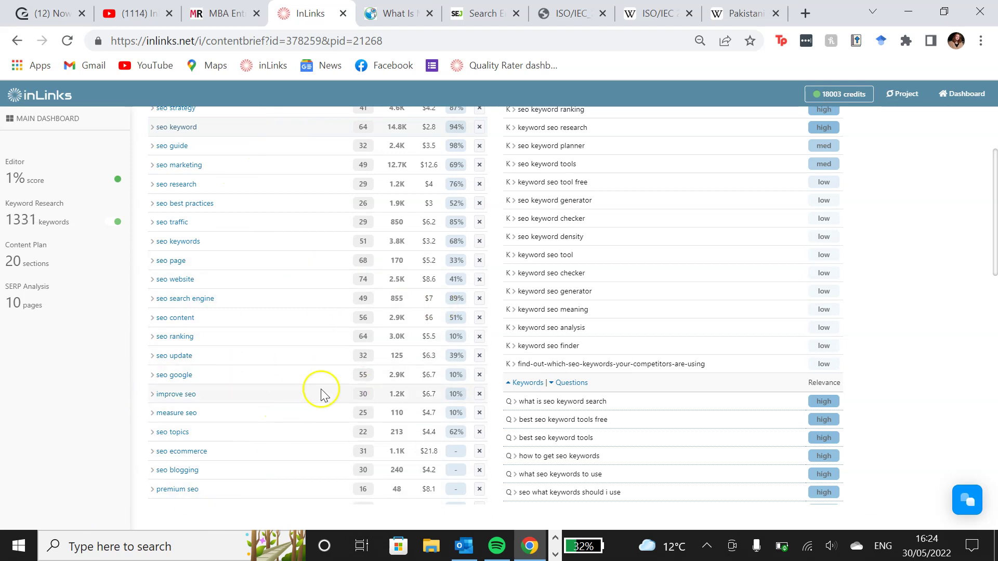
pyautogui.scroll(2, 874, 218)
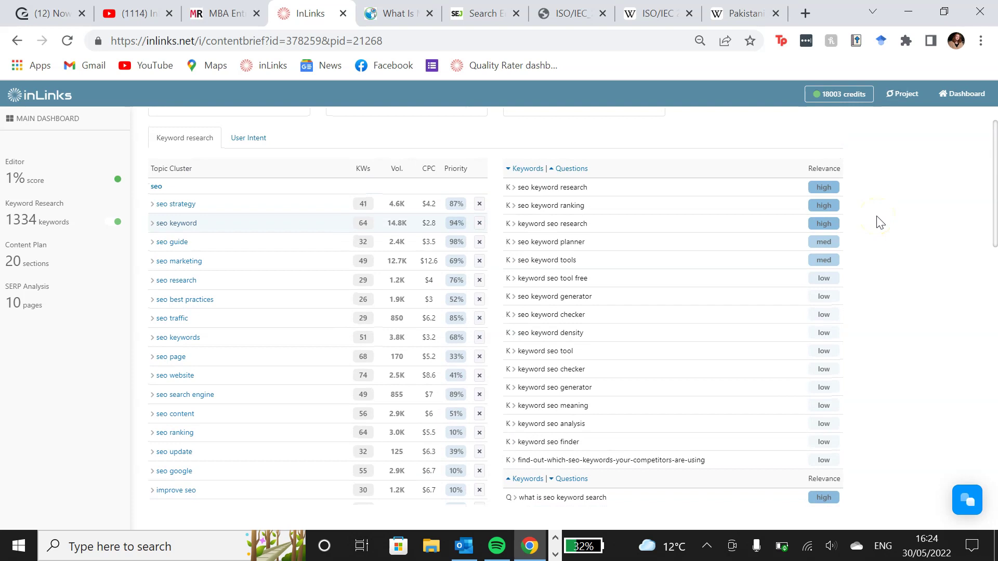
pyautogui.scroll(2, 873, 252)
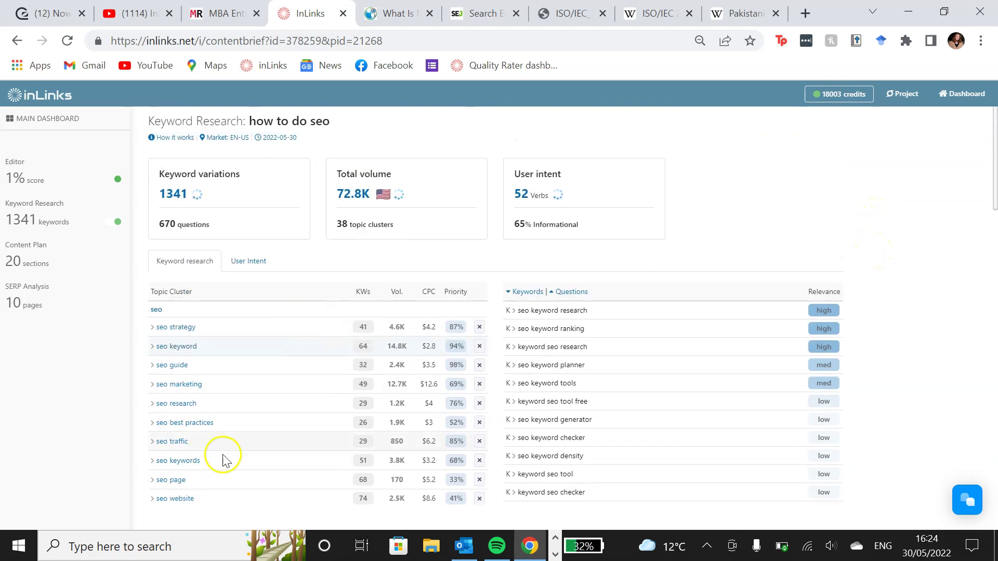
pyautogui.scroll(-2, 240, 397)
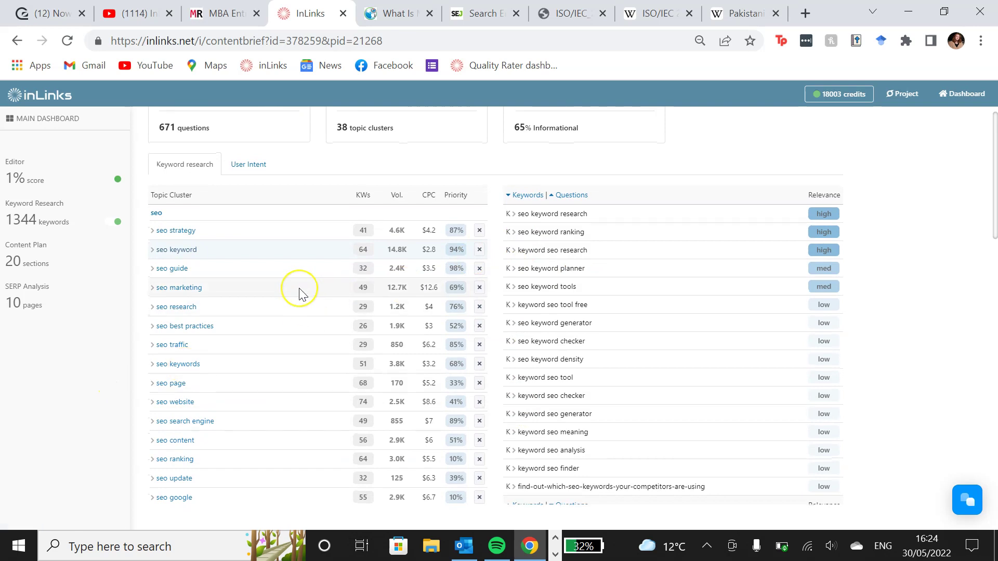
pyautogui.scroll(2, 298, 293)
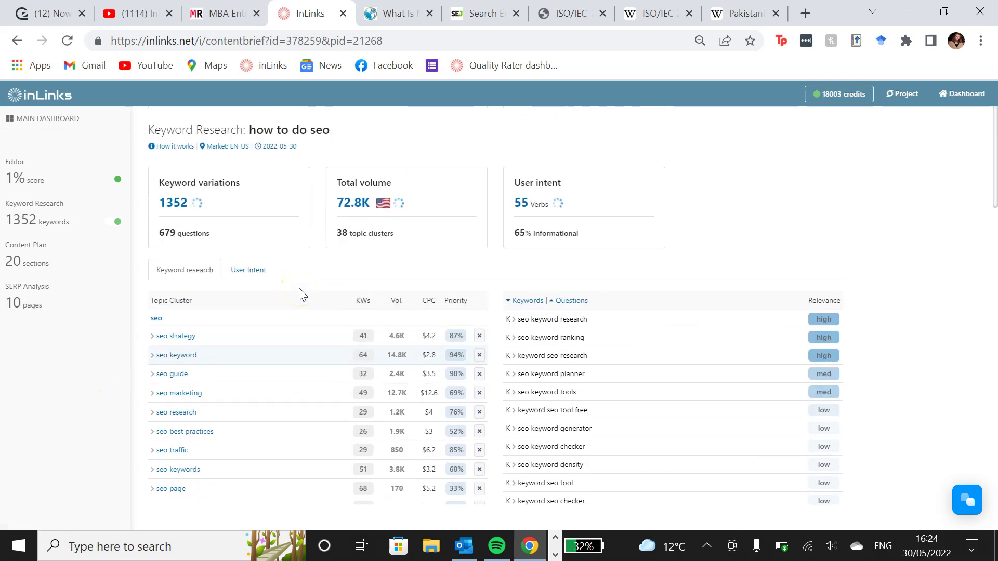
# Step: Open the user intent analysis and examine the keywords and questions for the verbs Practice, Search, Measure and Give
pyautogui.click(250, 274)
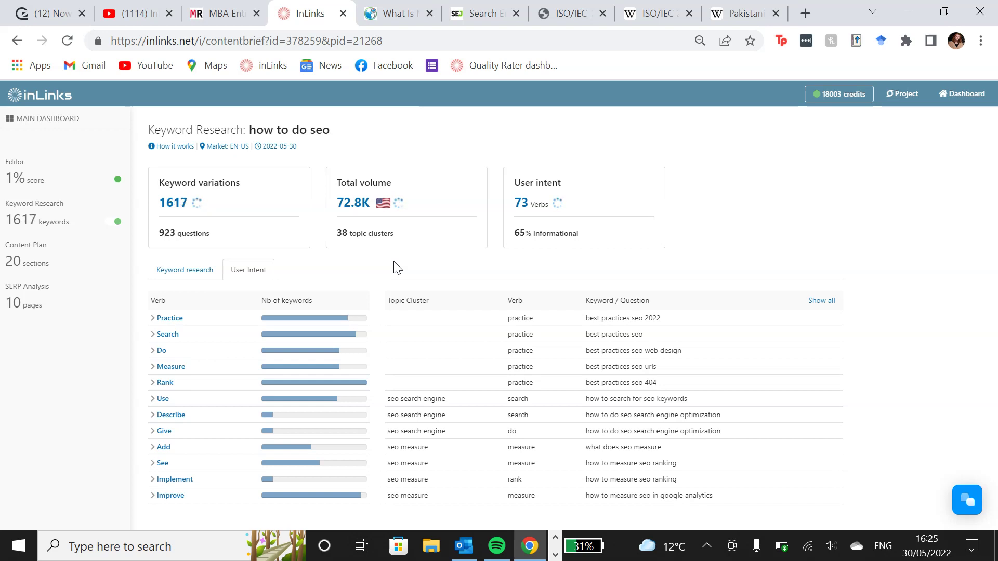
pyautogui.scroll(-1, 423, 318)
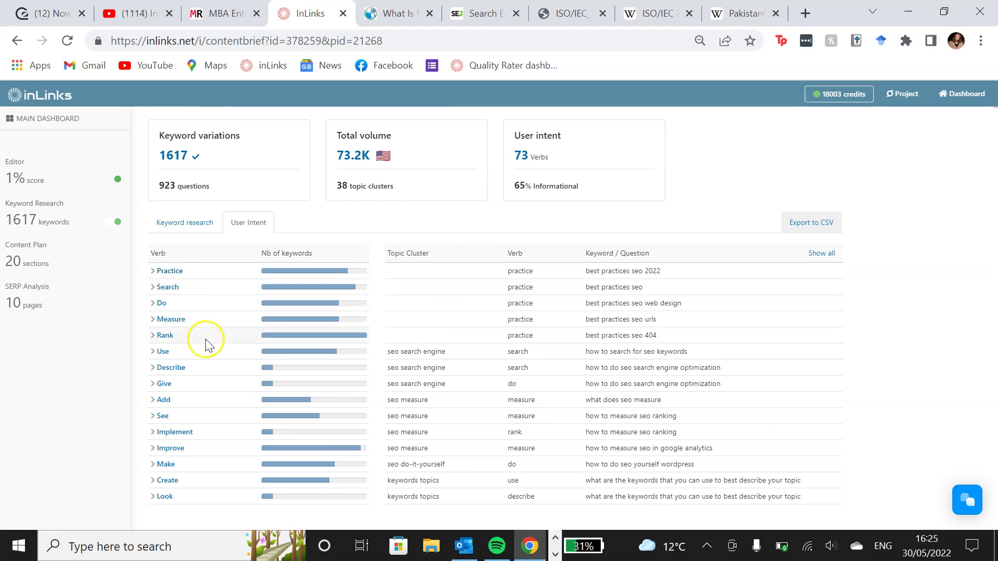
pyautogui.click(171, 271)
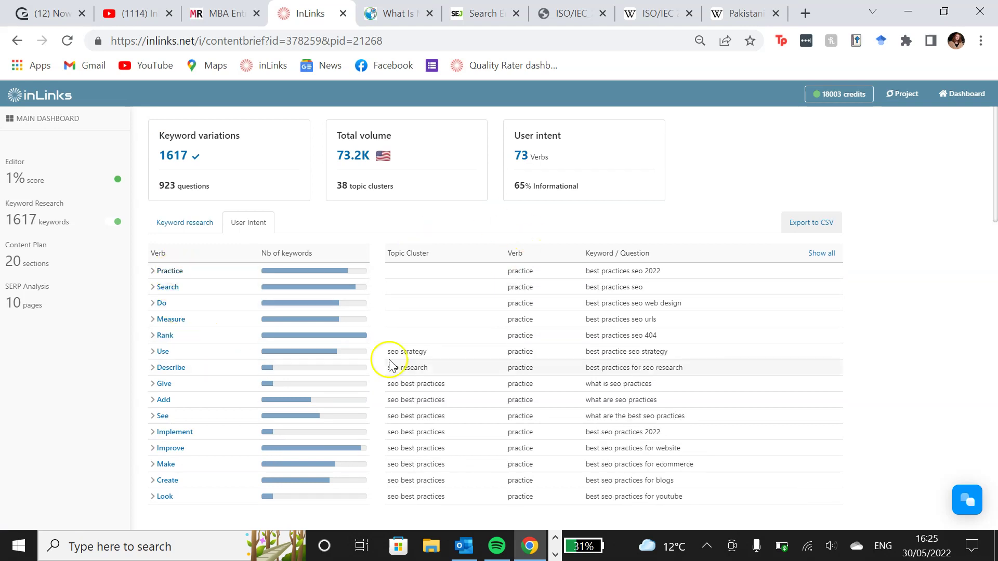
pyautogui.click(165, 287)
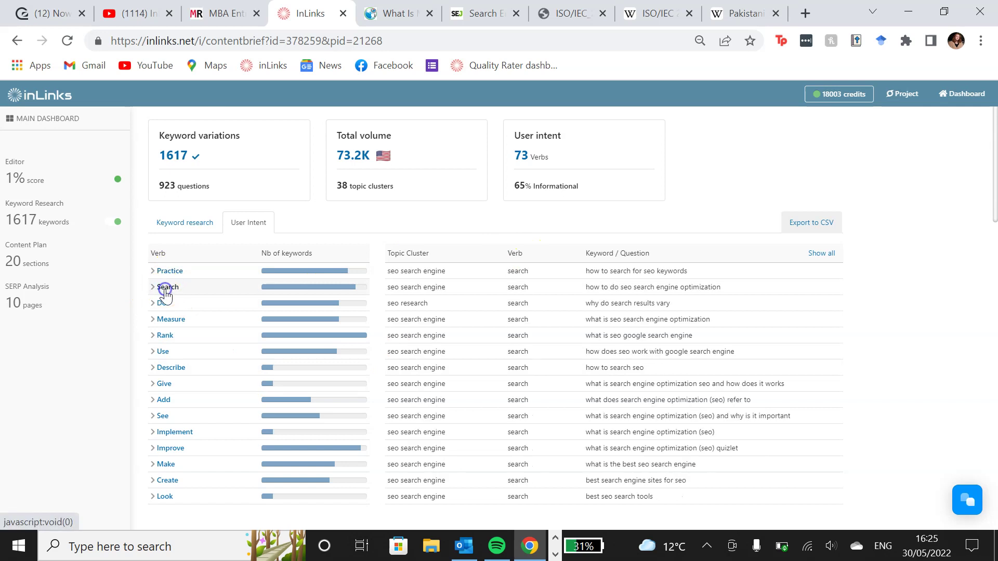
pyautogui.click(166, 320)
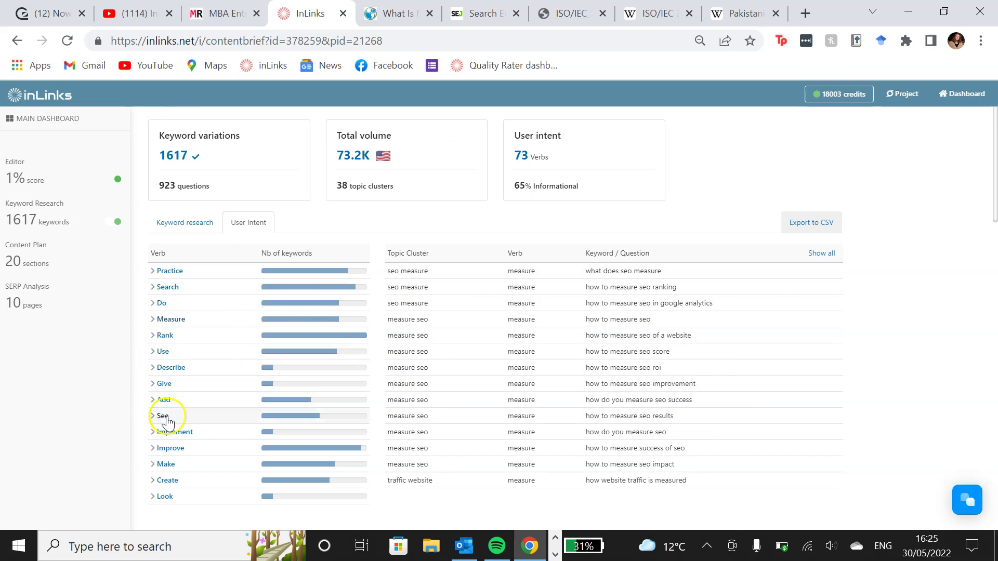
pyautogui.click(163, 385)
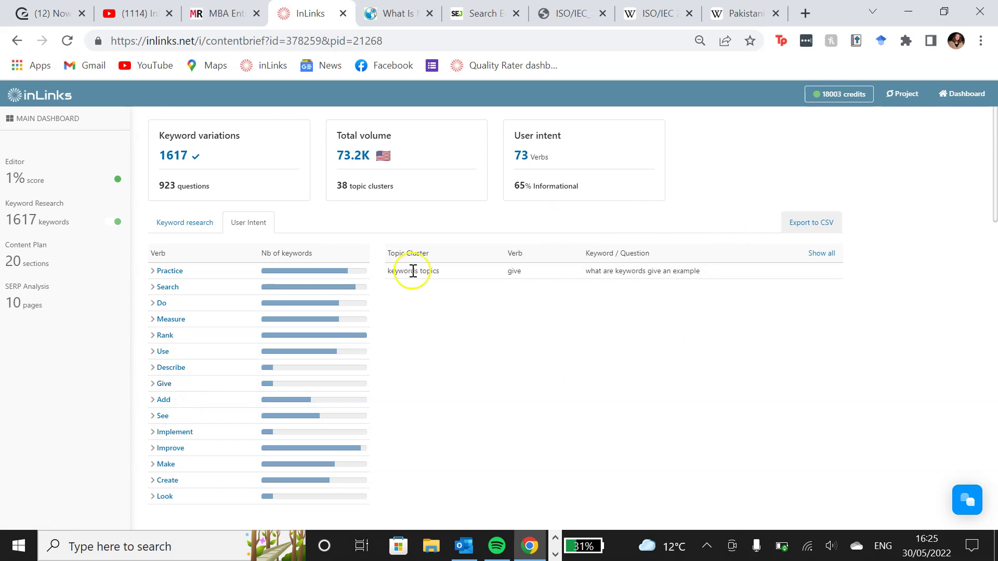
pyautogui.scroll(-1, 224, 455)
pyautogui.scroll(-2, 223, 455)
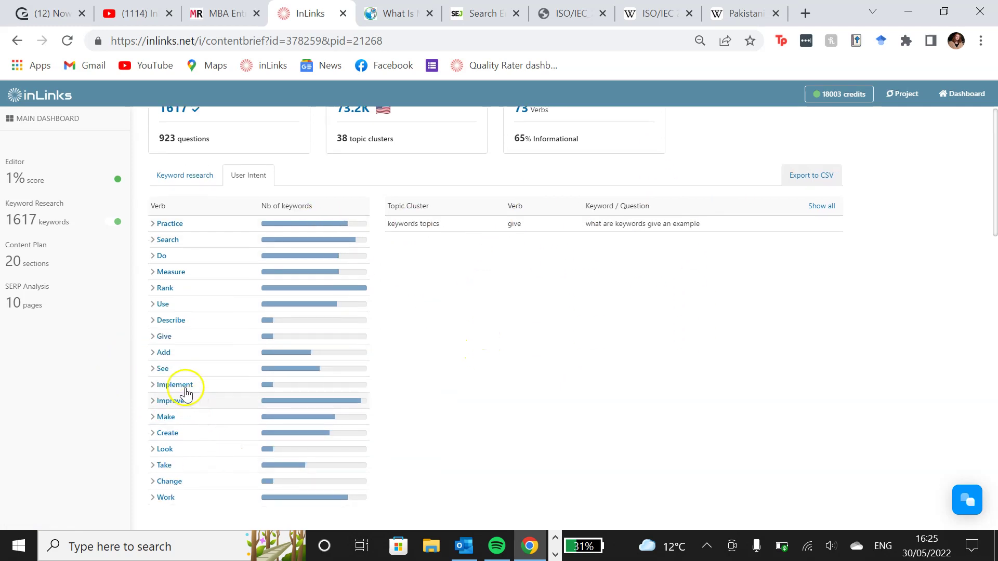
# Step: Show the user intent keywords for the verb Implement, then list all verbs' keywords and questions and examine them
pyautogui.click(183, 386)
pyautogui.scroll(2, 184, 391)
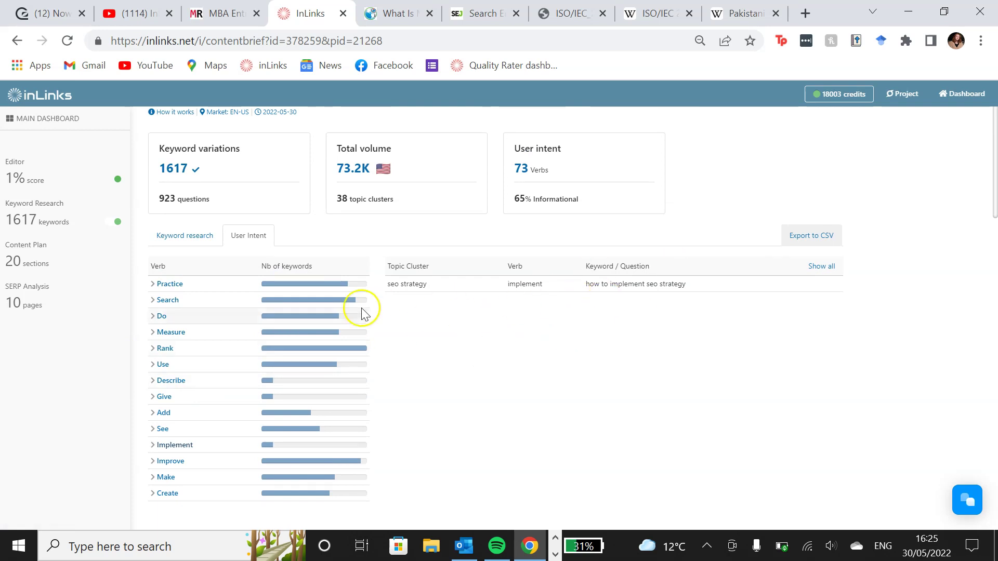
pyautogui.click(821, 266)
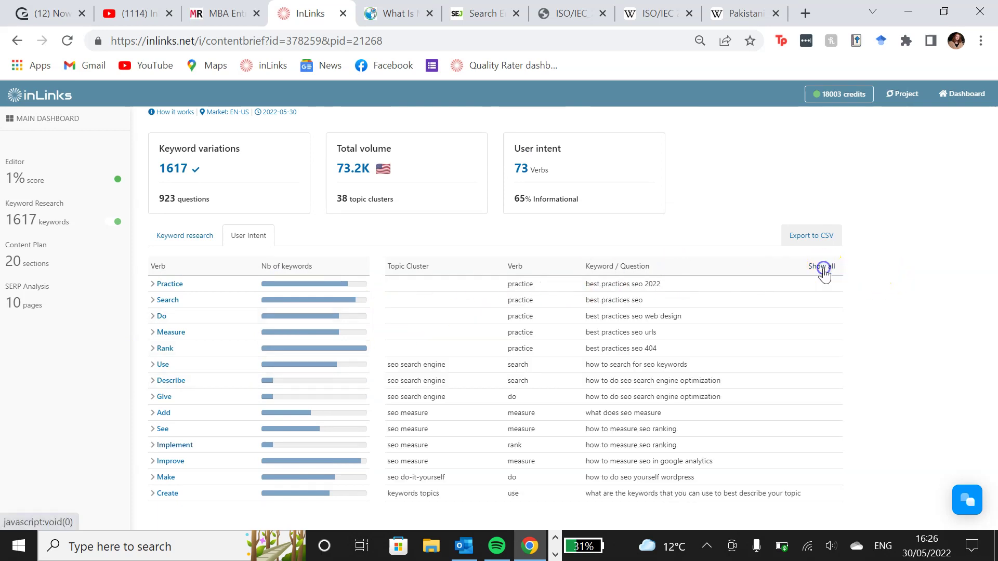
pyautogui.scroll(-4, 589, 441)
pyautogui.scroll(-4, 589, 441)
pyautogui.scroll(9, 590, 323)
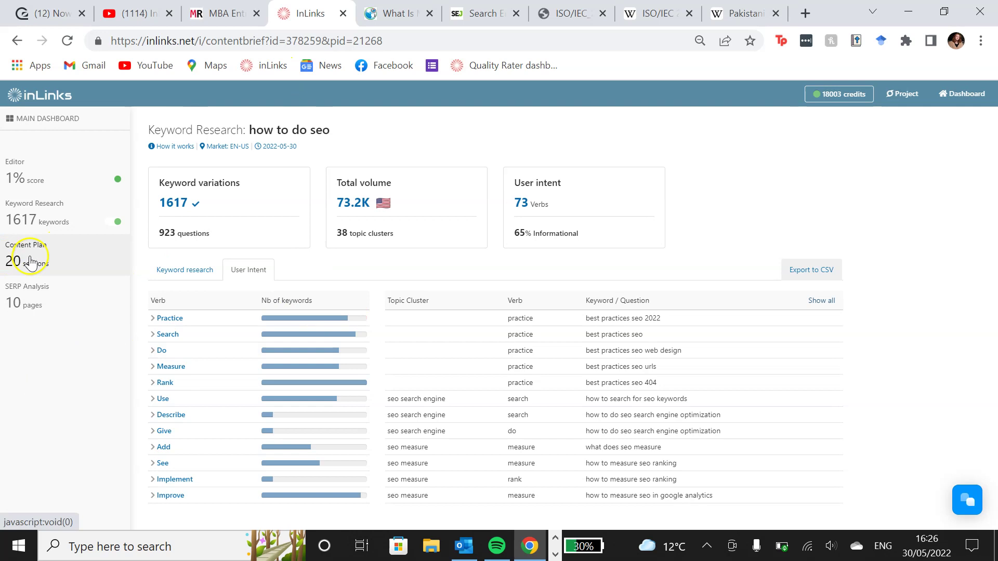
# Step: Review the brief's content plan sections and related topics, then open the editor to examine its content score and topic list
pyautogui.click(88, 257)
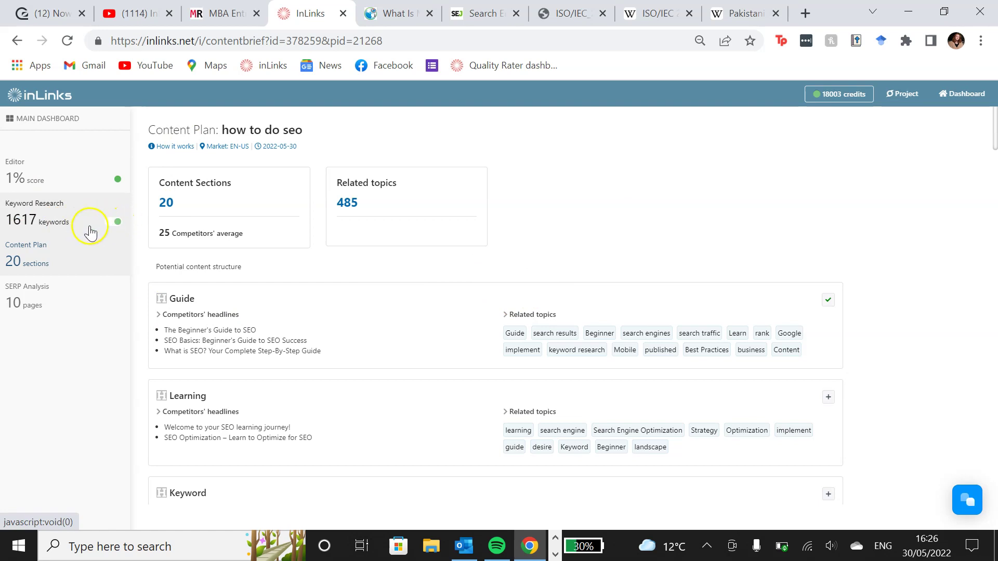
pyautogui.click(51, 170)
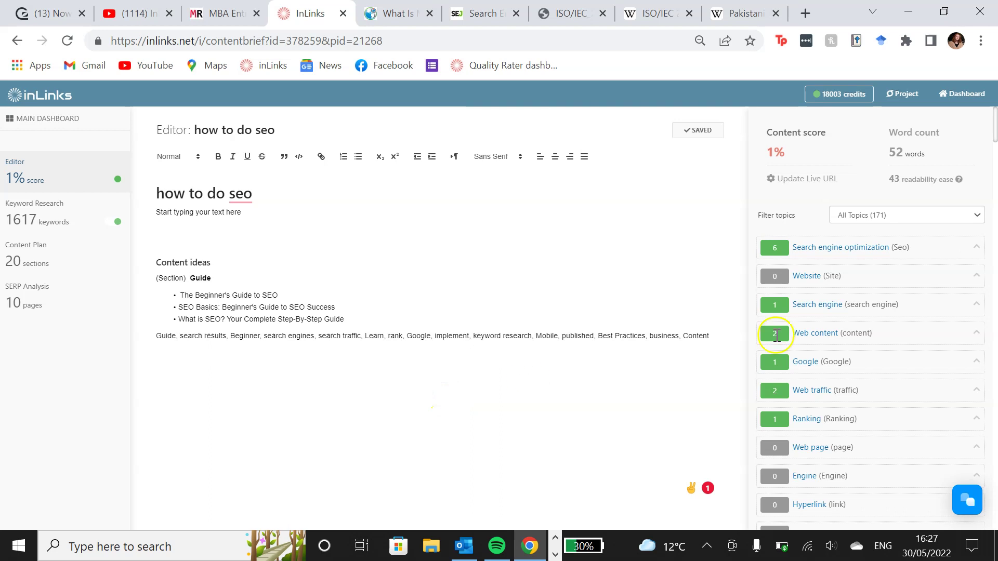
# Step: Open the SERP analysis, examine the top-ranking page's metrics and content sections against the competitor averages, and dismiss the chat notification
pyautogui.click(67, 295)
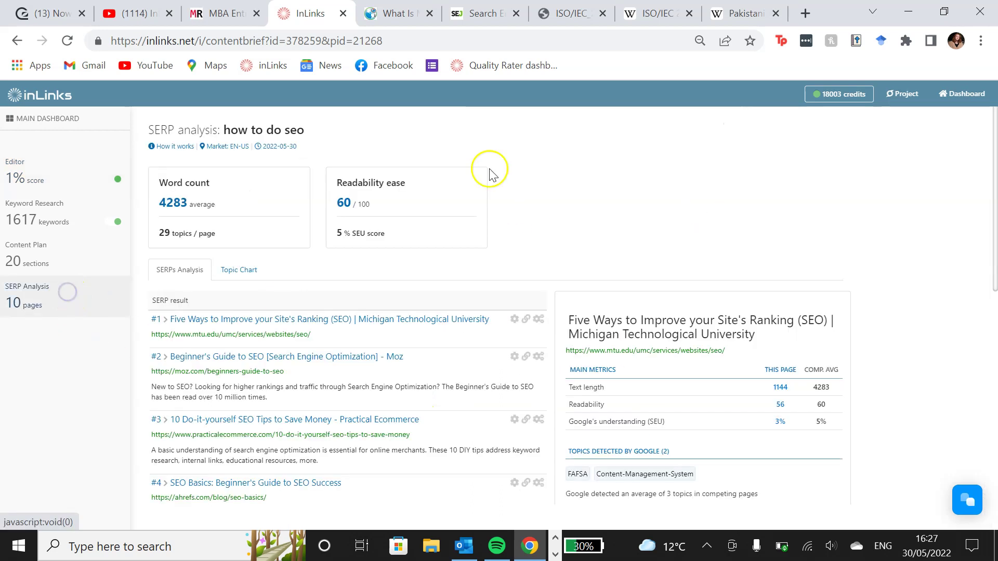
pyautogui.scroll(-3, 377, 335)
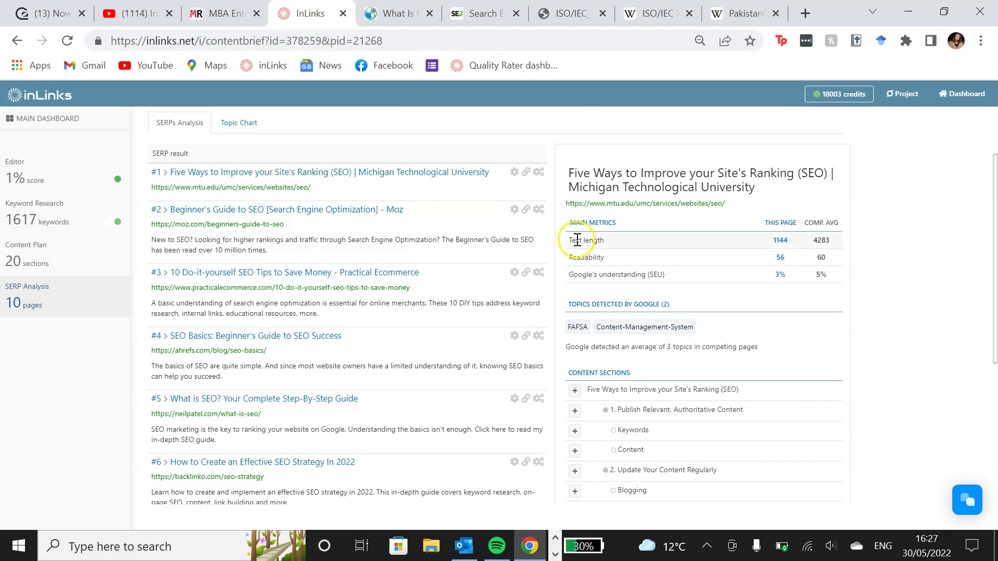
pyautogui.scroll(3, 407, 278)
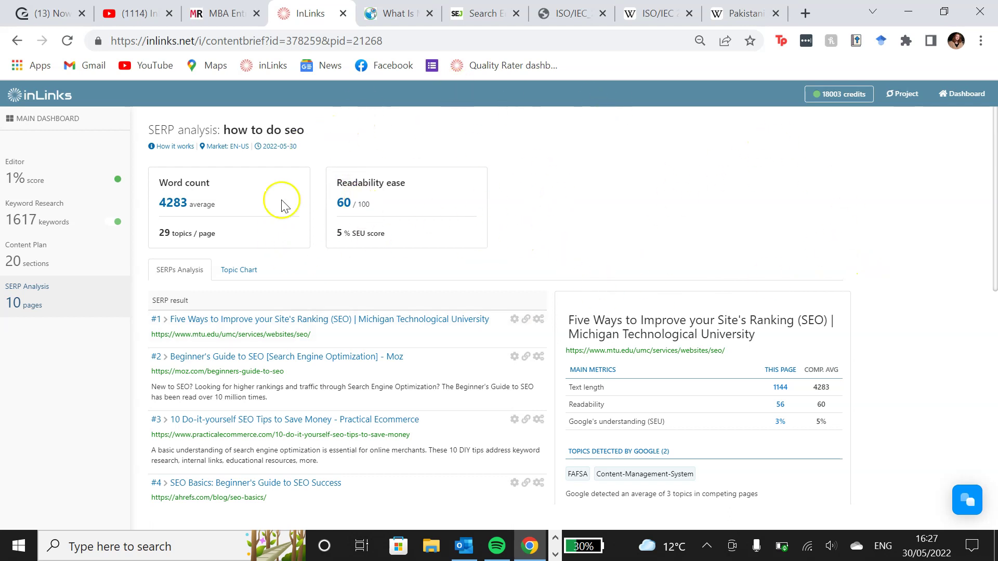
pyautogui.moveTo(909, 517)
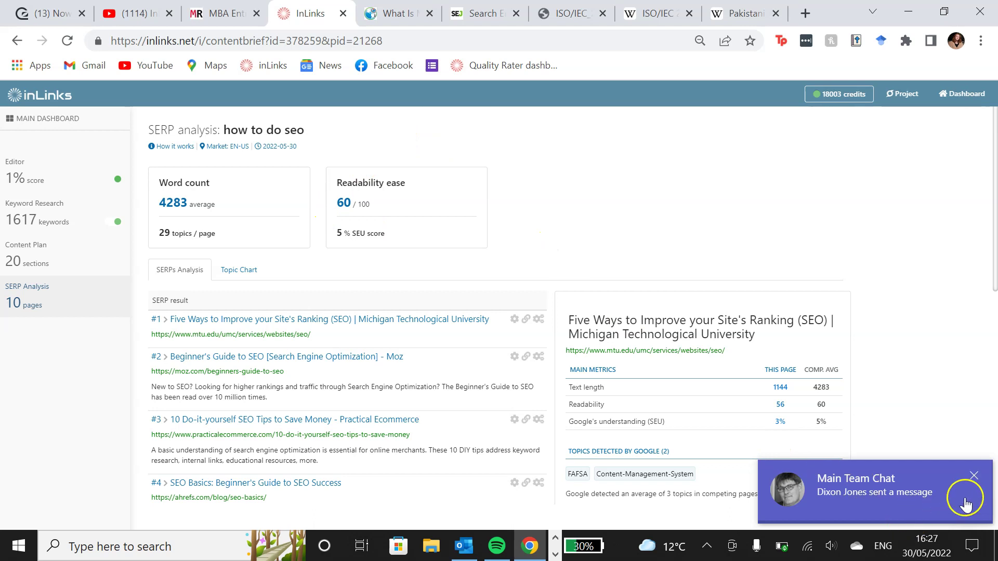
pyautogui.click(977, 478)
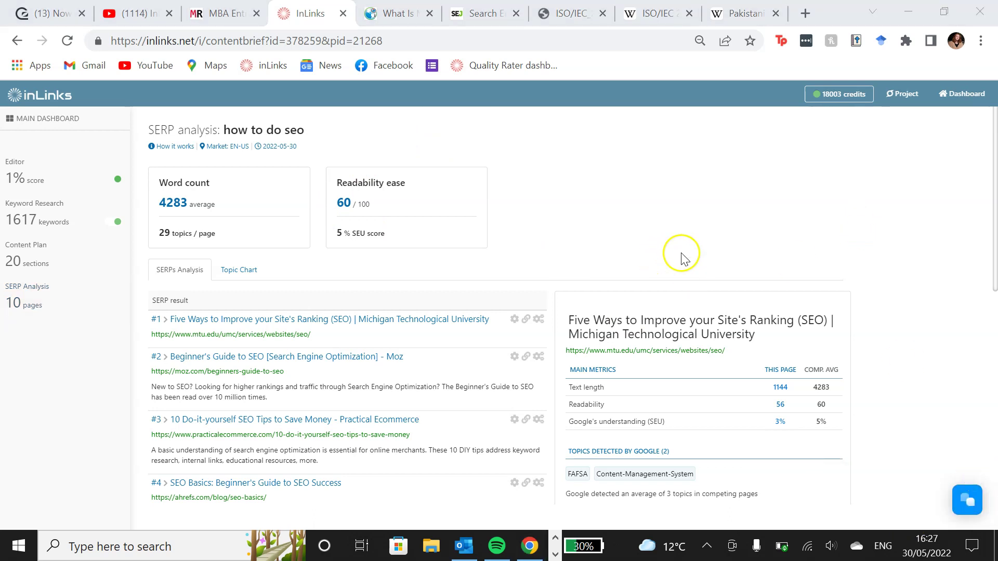
# Step: Revisit the brief's editor, then return to its keyword research
pyautogui.click(44, 182)
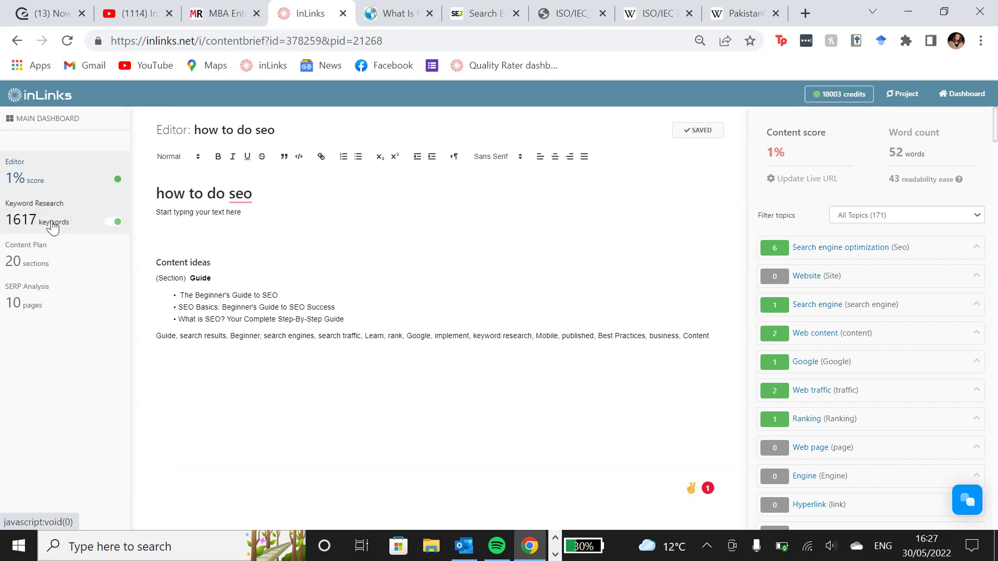
pyautogui.click(52, 227)
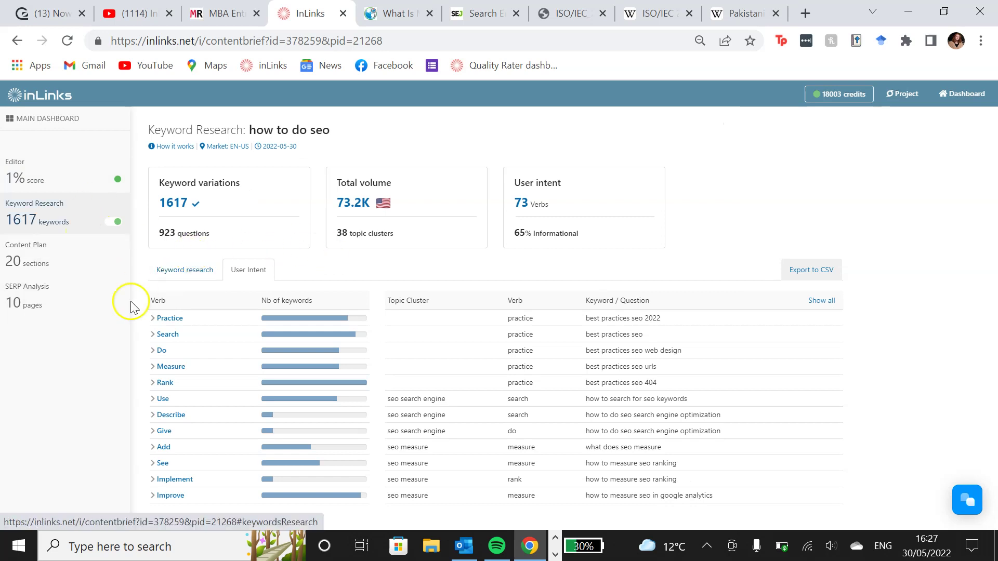